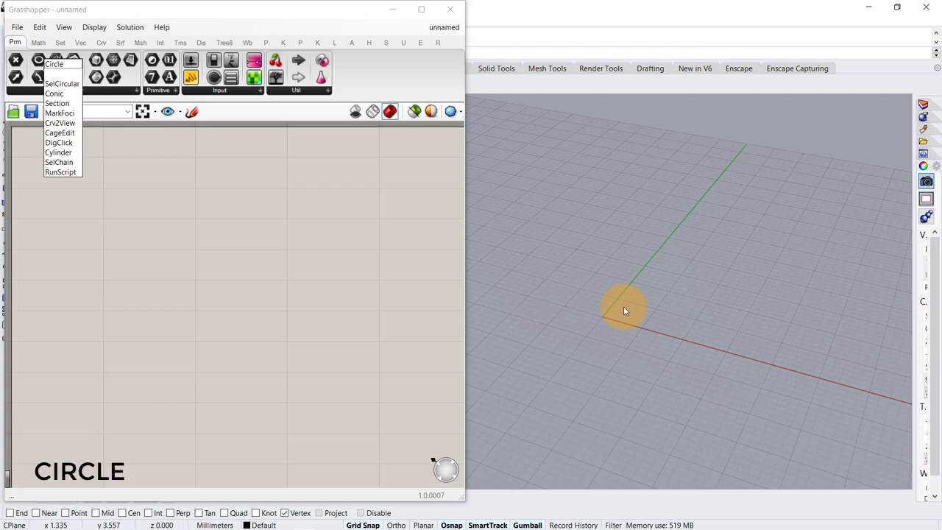
# Draw three circles of different sizes on the ground plane around the origin.
pyautogui.press('Return')
pyautogui.click(610, 314)
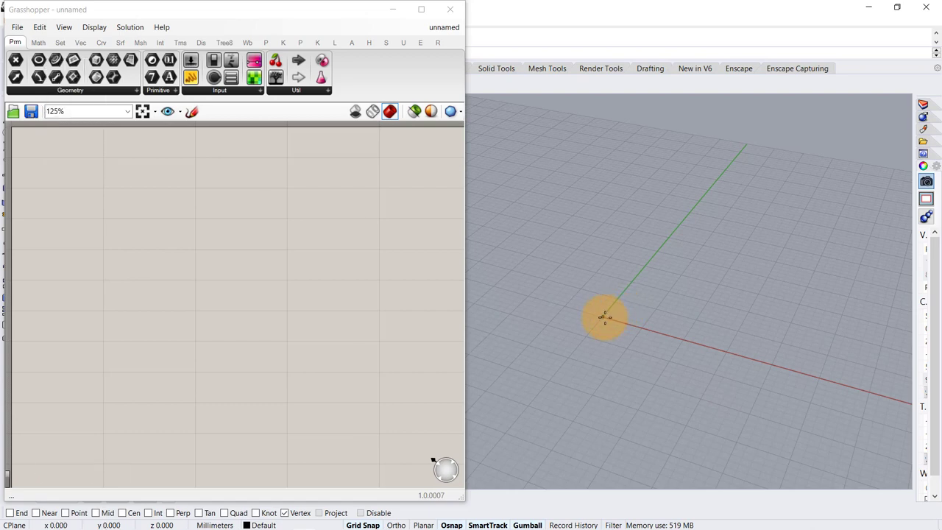
pyautogui.click(733, 348)
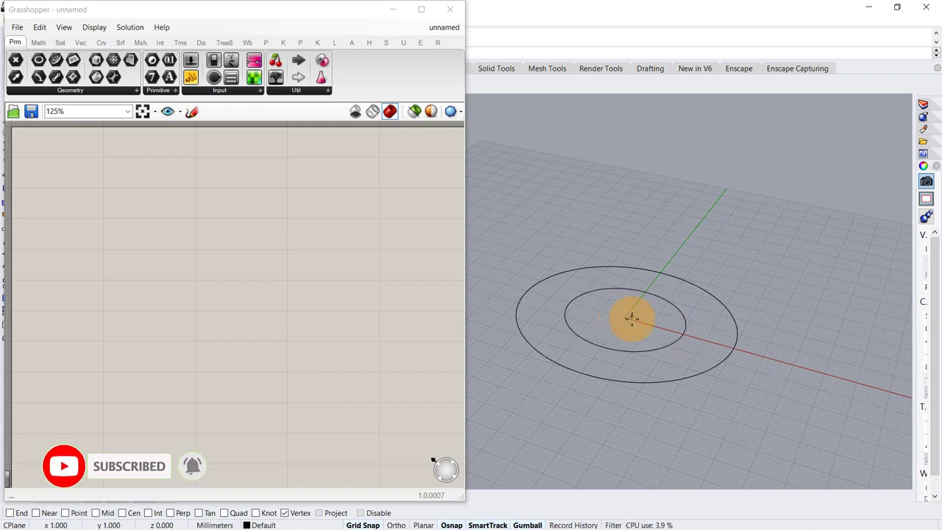
pyautogui.click(694, 331)
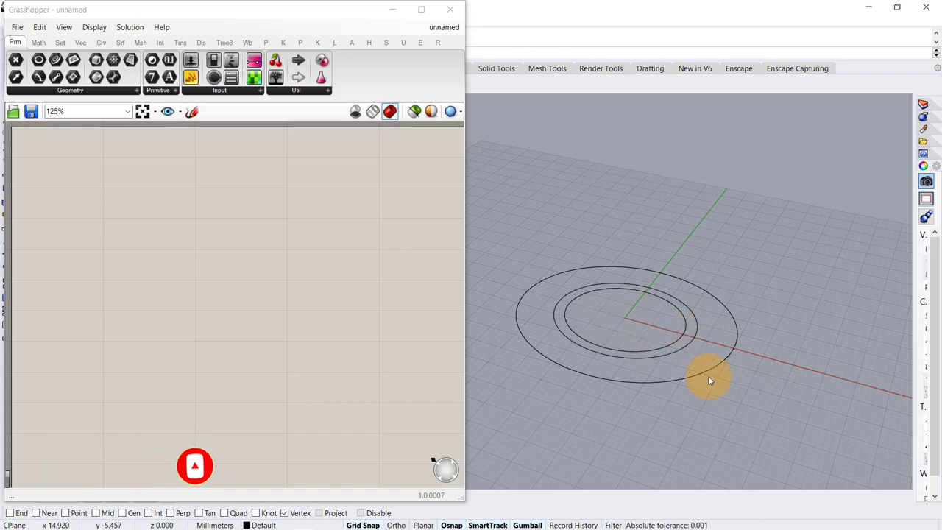
# Raise the largest circle above the ground plane and move the smallest circle higher still, stacking the three circles vertically.
pyautogui.click(712, 368)
pyautogui.scroll(-2, 712, 368)
pyautogui.moveTo(654, 303); pyautogui.dragTo(668, 221)
pyautogui.click(703, 338)
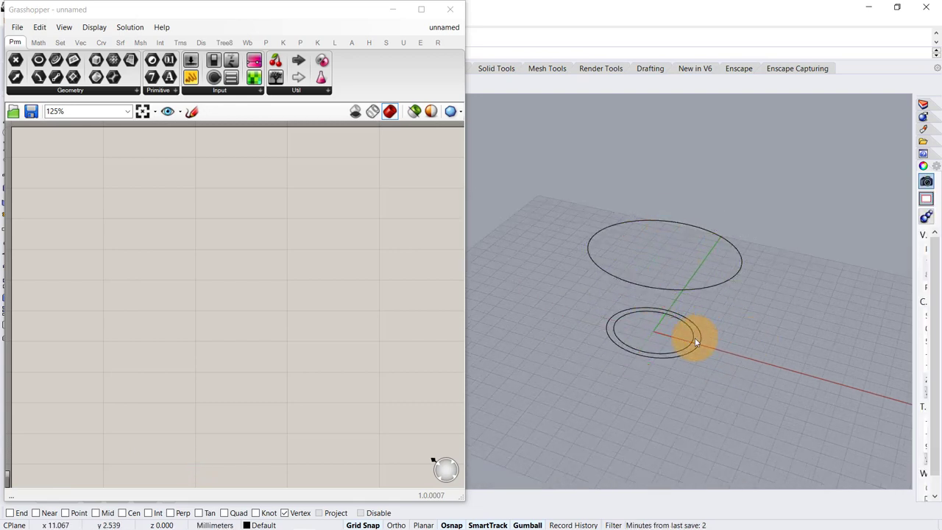
pyautogui.click(693, 337)
pyautogui.moveTo(660, 303); pyautogui.dragTo(685, 129)
pyautogui.click(741, 228)
pyautogui.moveTo(741, 229); pyautogui.dragTo(610, 265, button='right')
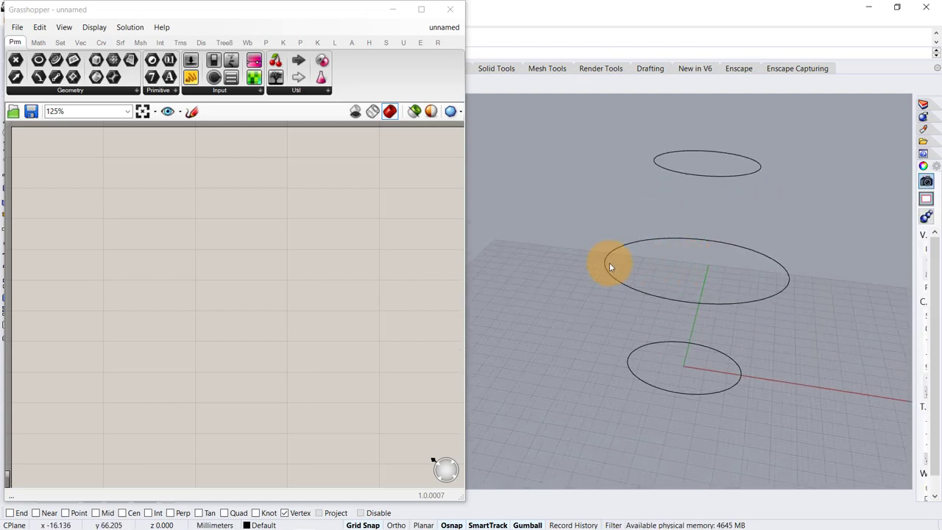
# Add a Curve parameter to the Grasshopper canvas and reference all three circles in it as multiple curves.
pyautogui.doubleClick(107, 181)
pyautogui.write('crv')
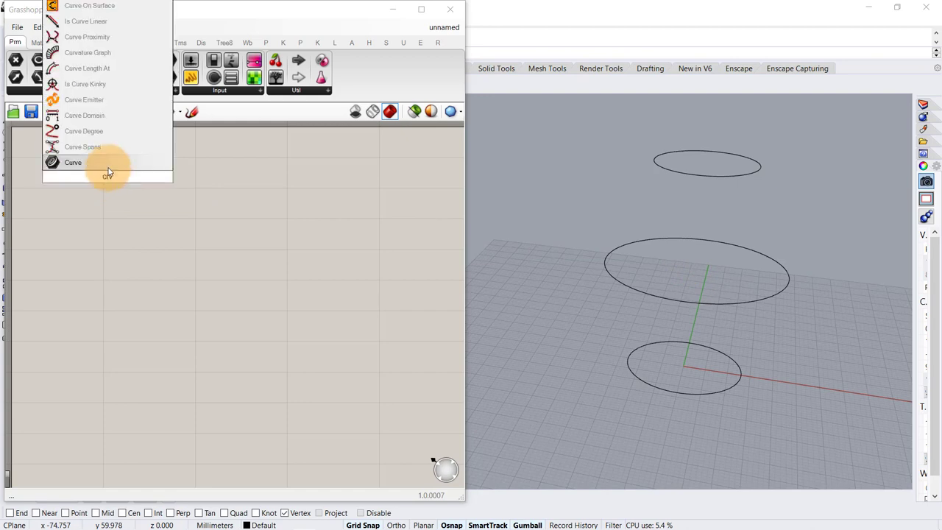
pyautogui.click(109, 167)
pyautogui.rightClick(109, 175)
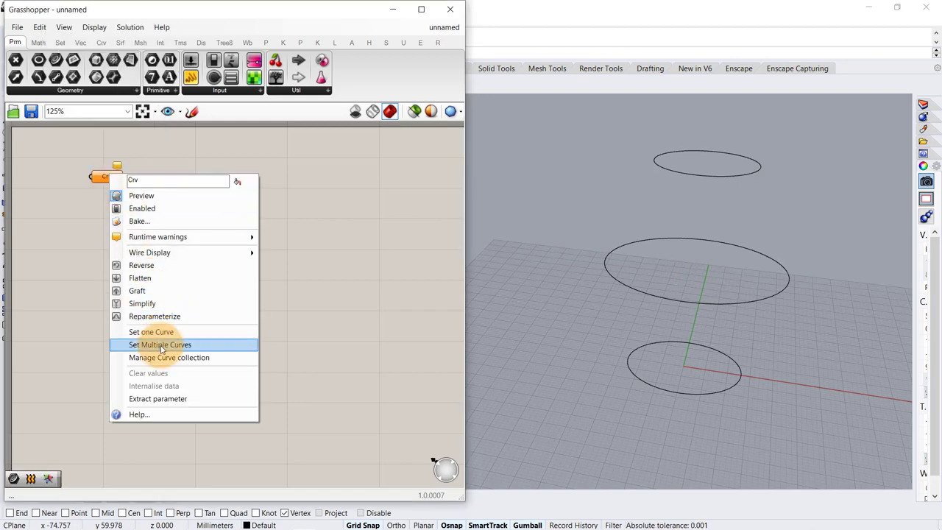
pyautogui.click(161, 345)
pyautogui.moveTo(739, 346); pyautogui.dragTo(814, 423)
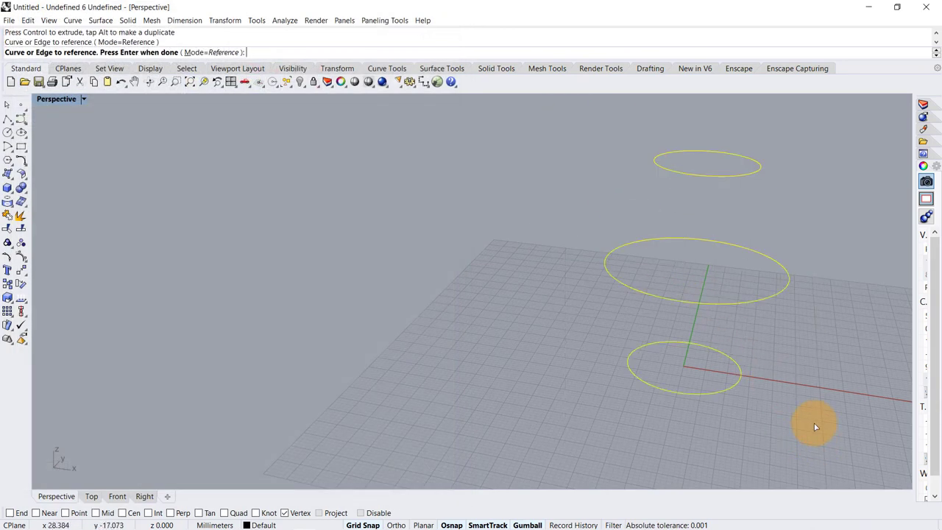
pyautogui.press('Return')
# Add a Loft component and connect the Curve parameter to its curves input.
pyautogui.doubleClick(178, 182)
pyautogui.write('loft')
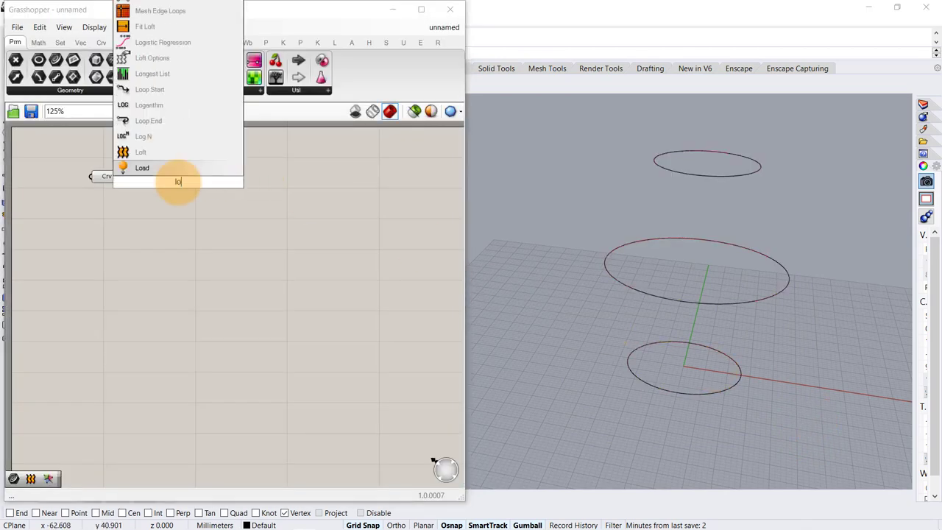
pyautogui.press('Return')
pyautogui.moveTo(144, 180); pyautogui.dragTo(160, 177)
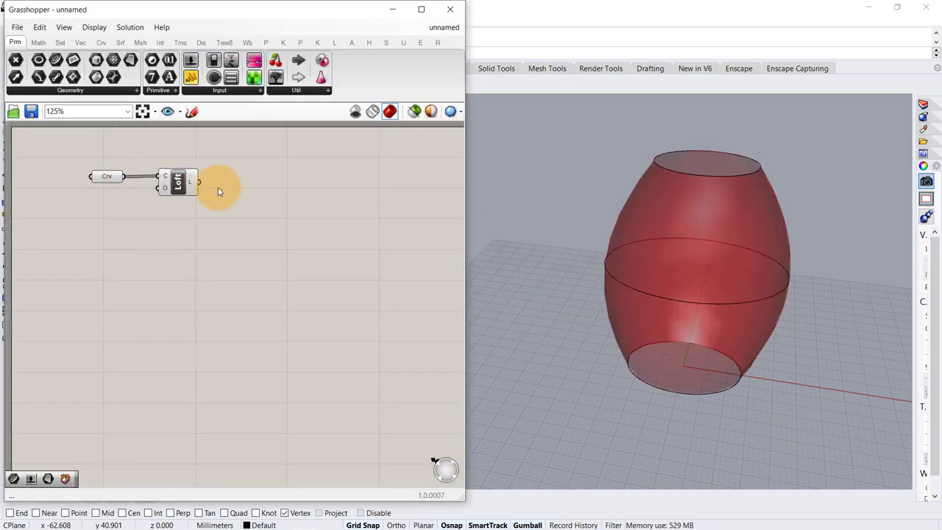
# Set the preview mesh quality to High Quality.
pyautogui.click(449, 115)
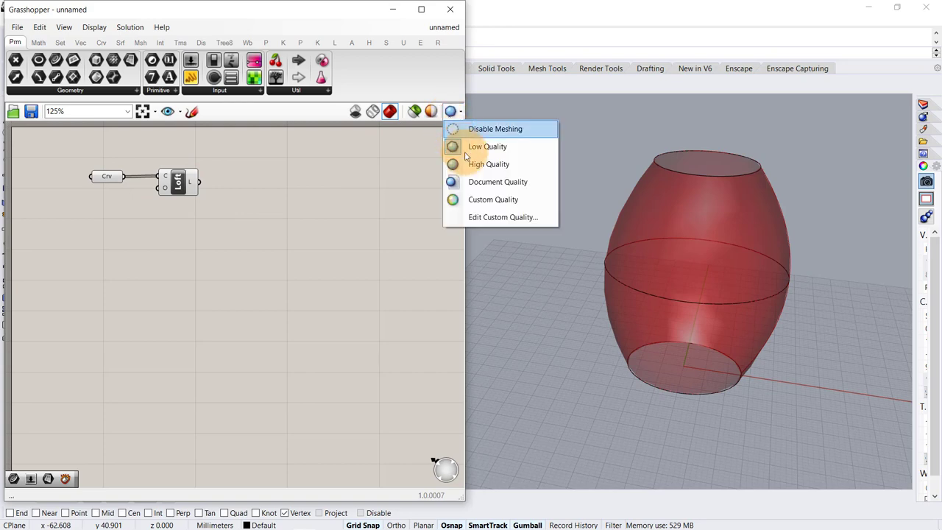
pyautogui.click(471, 162)
pyautogui.scroll(3, 686, 213)
pyautogui.moveTo(639, 204); pyautogui.dragTo(682, 205, button='right')
pyautogui.scroll(-2, 682, 205)
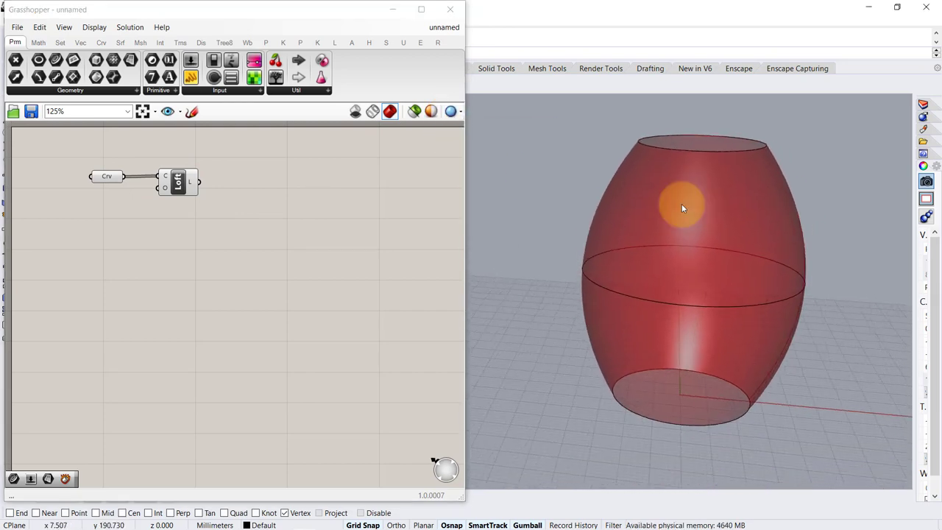
# Add a Deconstruct Brep component beside the Loft and feed the loft result into its brep input.
pyautogui.doubleClick(227, 183)
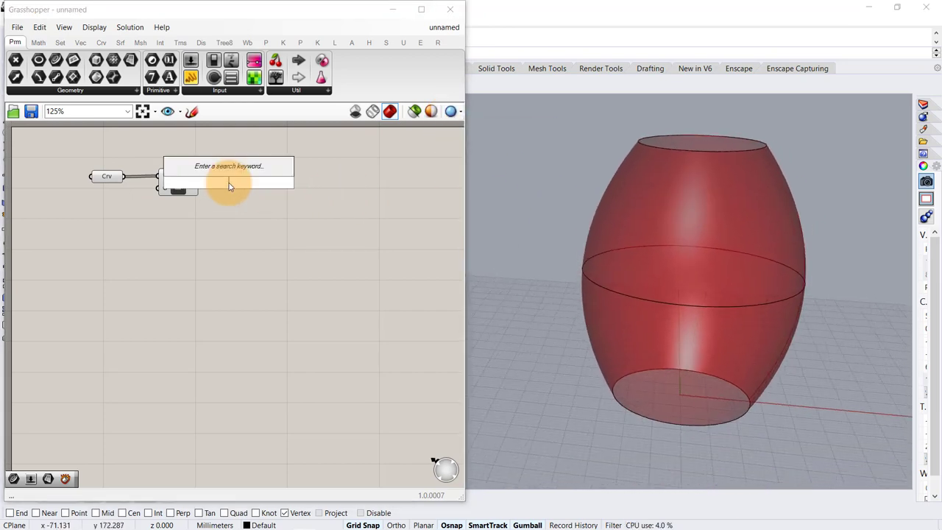
pyautogui.write('debr')
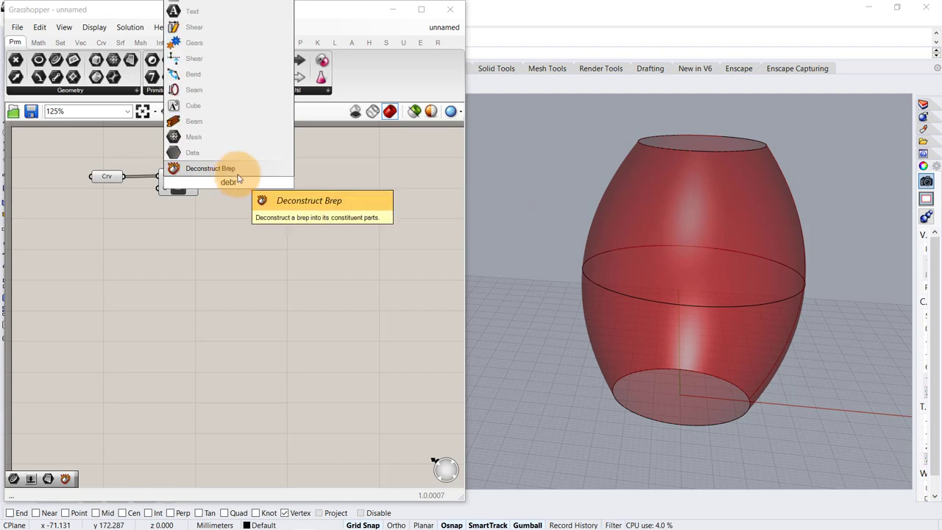
pyautogui.click(238, 169)
pyautogui.moveTo(206, 181); pyautogui.dragTo(213, 183)
pyautogui.moveTo(230, 184); pyautogui.dragTo(254, 185)
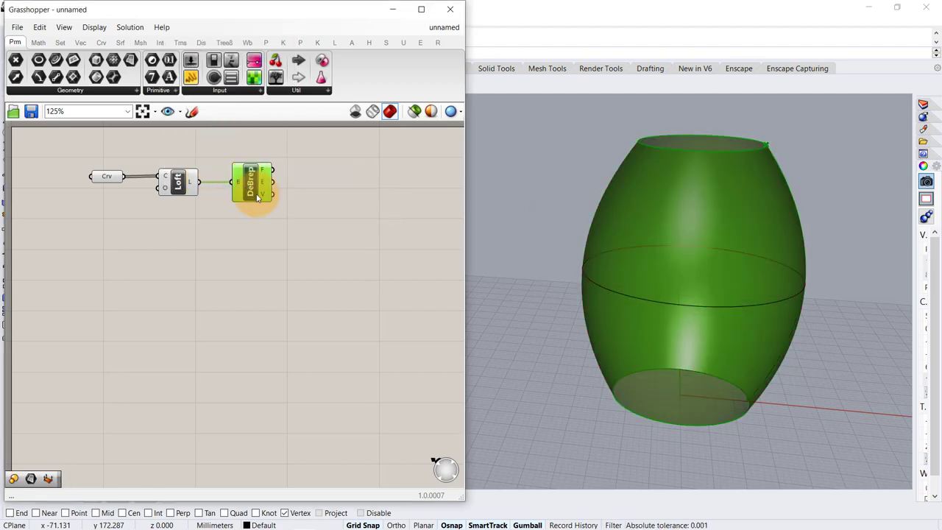
pyautogui.click(309, 215)
# Add a Surface parameter and connect the faces output of Deconstruct Brep to it.
pyautogui.doubleClick(310, 188)
pyautogui.write('srf')
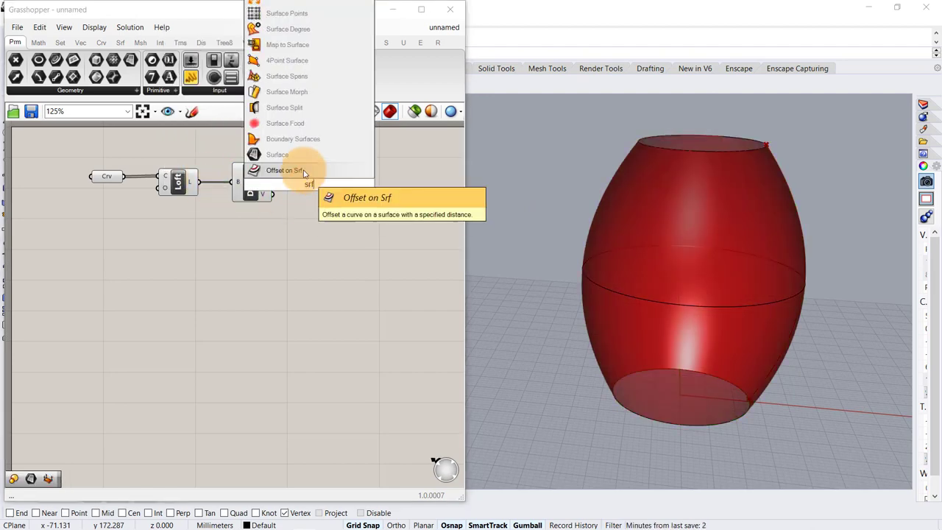
pyautogui.click(301, 156)
pyautogui.moveTo(275, 170); pyautogui.dragTo(307, 184)
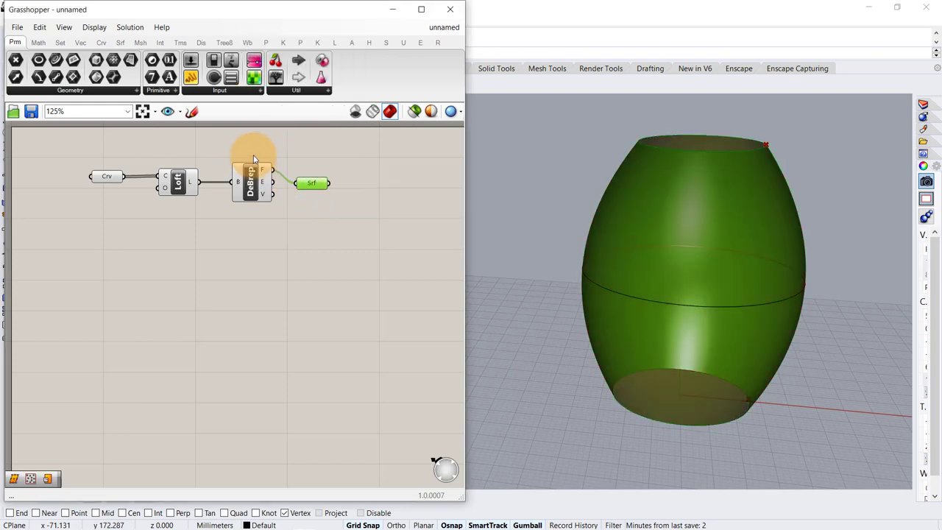
# Turn off the preview of the Curve, Loft and Deconstruct Brep components.
pyautogui.moveTo(258, 151); pyautogui.dragTo(89, 252)
pyautogui.middleClick(215, 238)
pyautogui.click(255, 208)
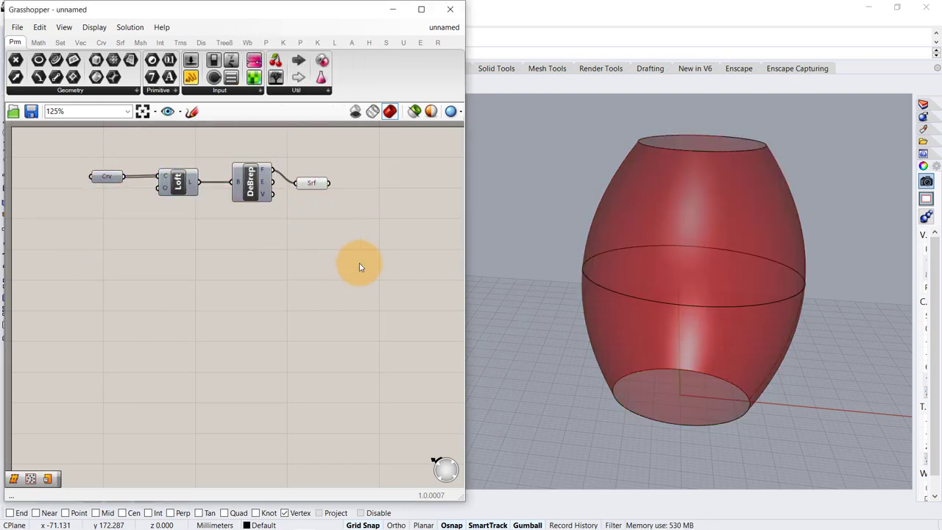
# Move the top circle upward and raise the middle circle slightly to make the lofted form taller.
pyautogui.scroll(-3, 655, 235)
pyautogui.click(676, 184)
pyautogui.scroll(-2, 671, 237)
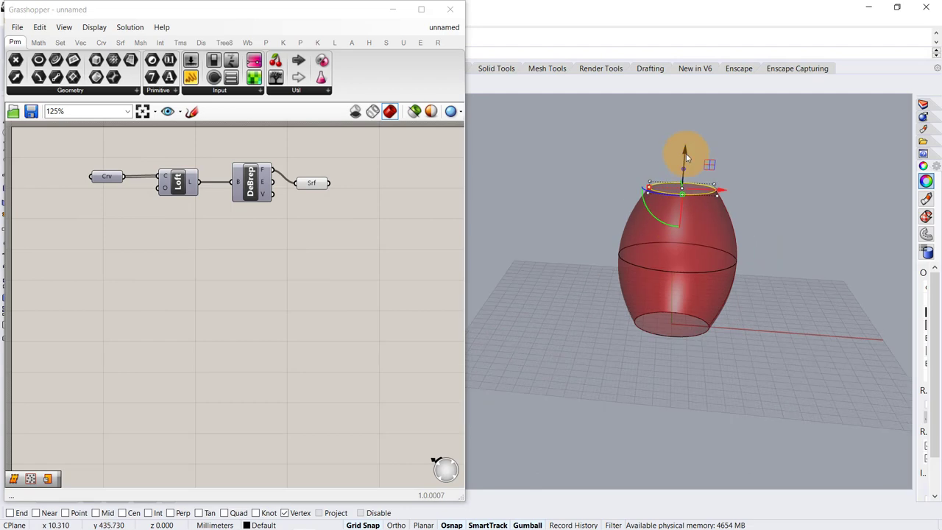
pyautogui.moveTo(685, 155); pyautogui.dragTo(687, 128)
pyautogui.scroll(2, 677, 197)
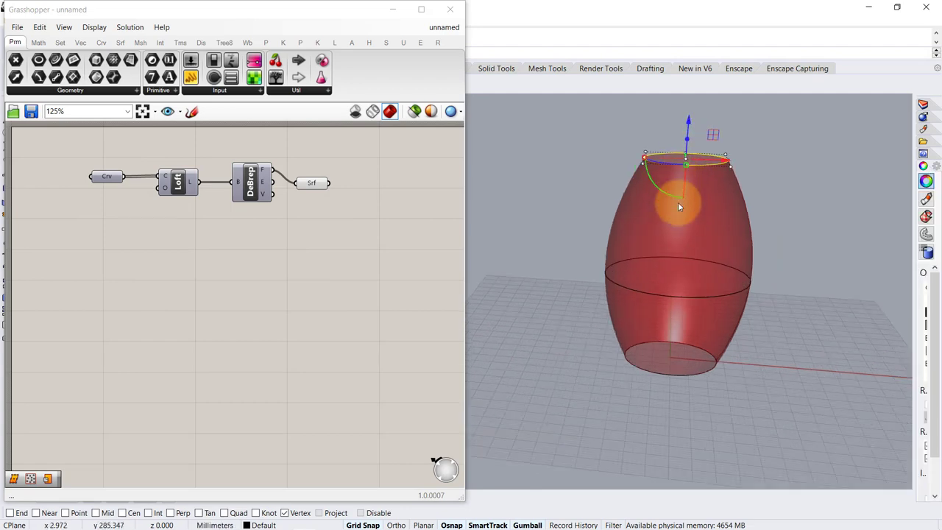
pyautogui.click(672, 295)
pyautogui.moveTo(679, 248); pyautogui.dragTo(680, 221)
pyautogui.click(782, 245)
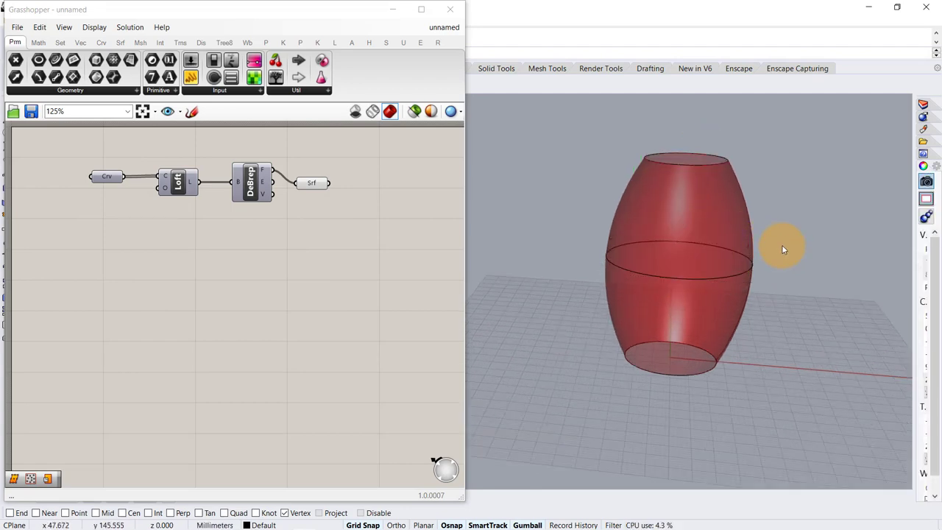
# Add a Plane Surface component to the canvas below the loft definition.
pyautogui.moveTo(781, 245); pyautogui.dragTo(762, 286, button='right')
pyautogui.scroll(2, 696, 307)
pyautogui.scroll(-2, 691, 310)
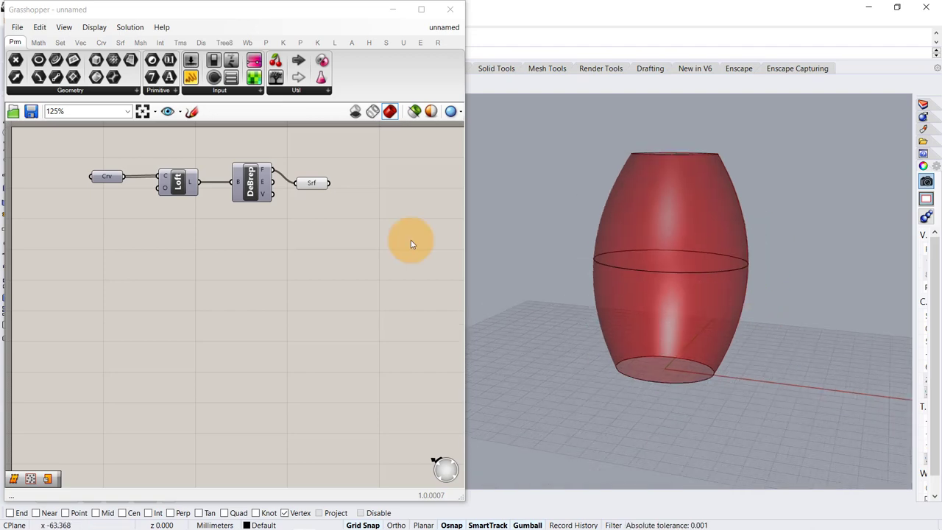
pyautogui.moveTo(591, 269); pyautogui.dragTo(641, 270, button='right')
pyautogui.doubleClick(159, 273)
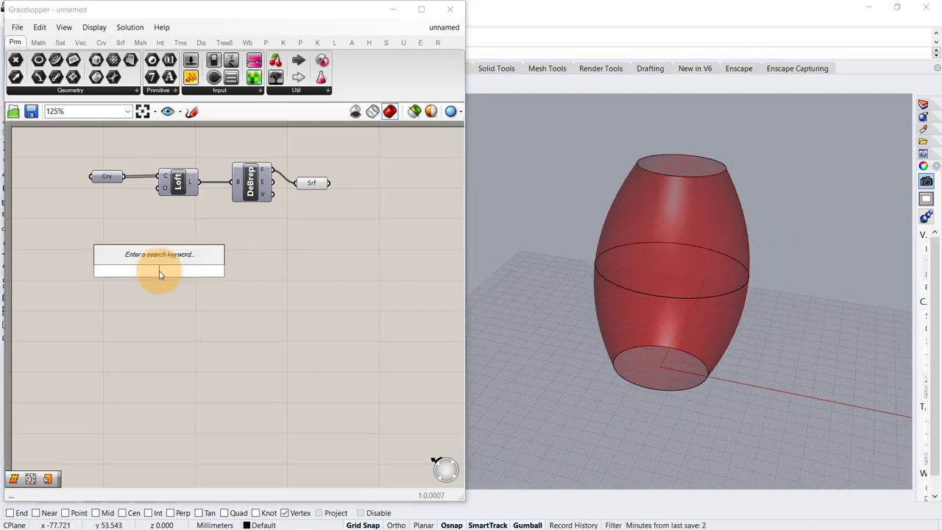
pyautogui.write('Pla')
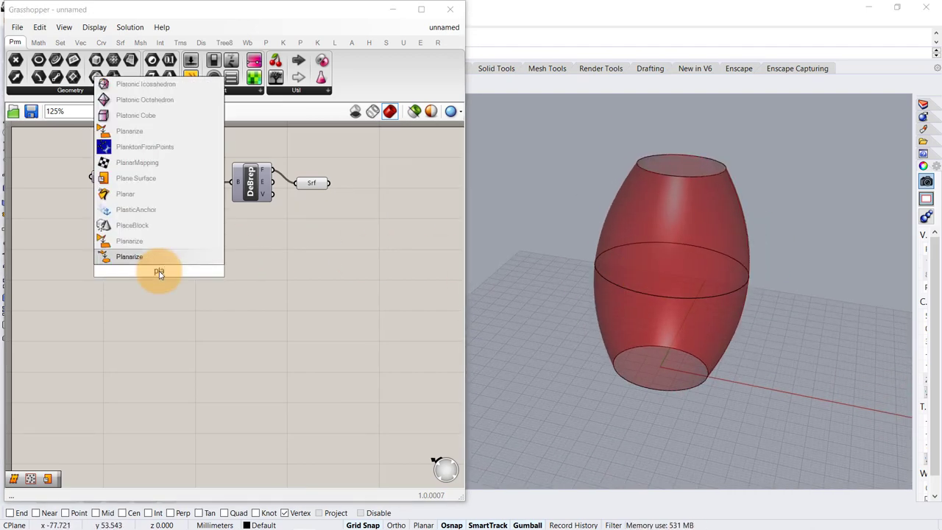
pyautogui.click(169, 241)
pyautogui.scroll(1, 57, 282)
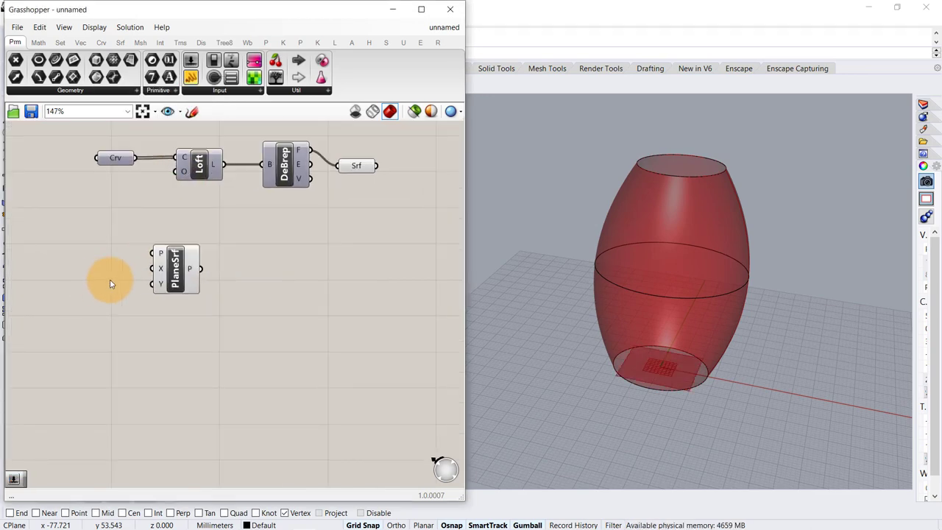
pyautogui.moveTo(168, 265); pyautogui.dragTo(188, 256)
# Add number sliders set to 25 and 30 and connect them to the plane surface's X and Y size inputs respectively.
pyautogui.doubleClick(76, 271)
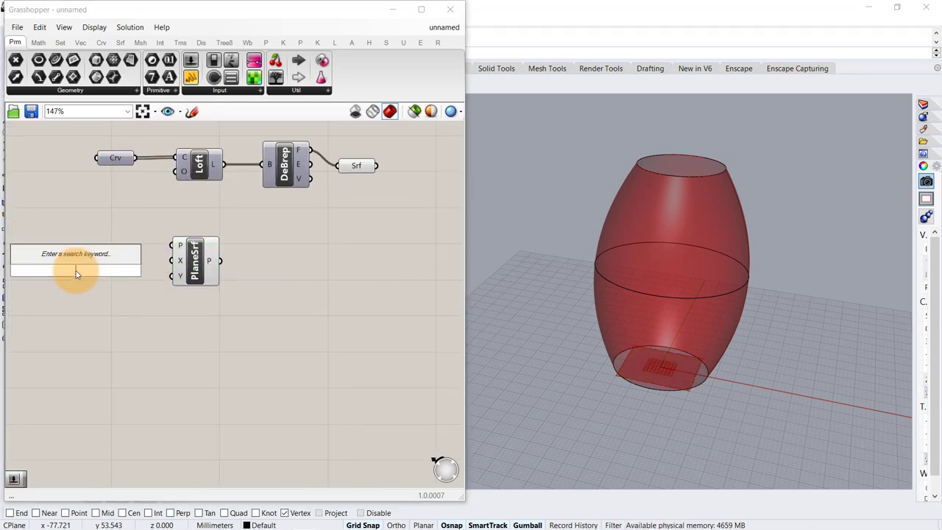
pyautogui.write('25')
pyautogui.press('Return')
pyautogui.moveTo(136, 270); pyautogui.dragTo(171, 261)
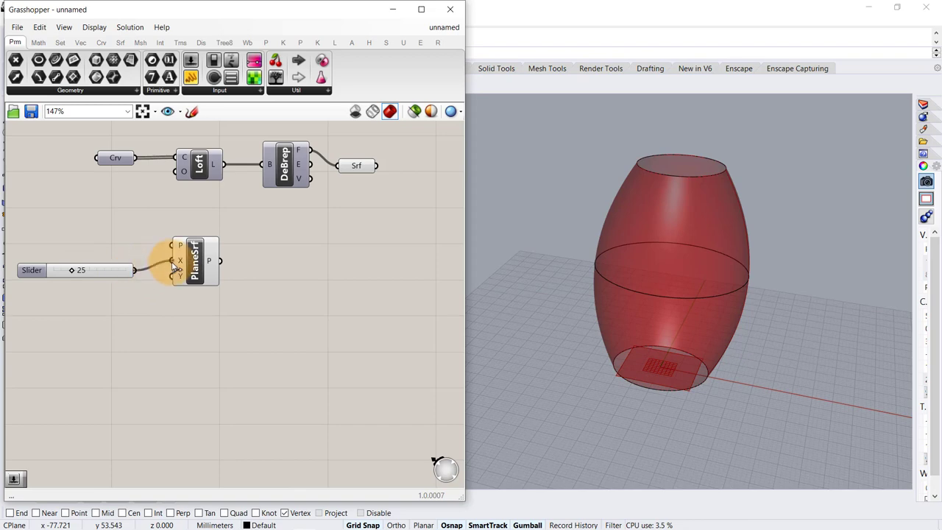
pyautogui.doubleClick(65, 304)
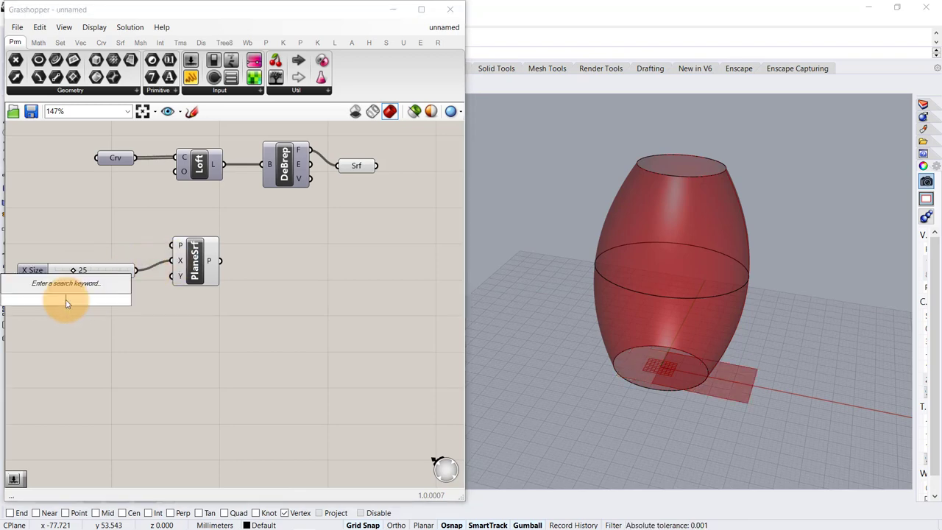
pyautogui.write('30')
pyautogui.press('Return')
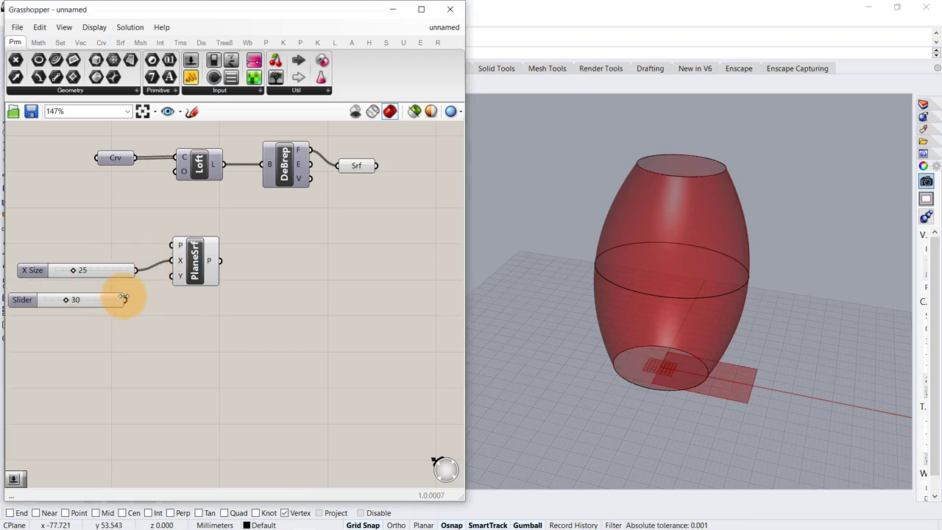
pyautogui.moveTo(126, 300); pyautogui.dragTo(172, 276)
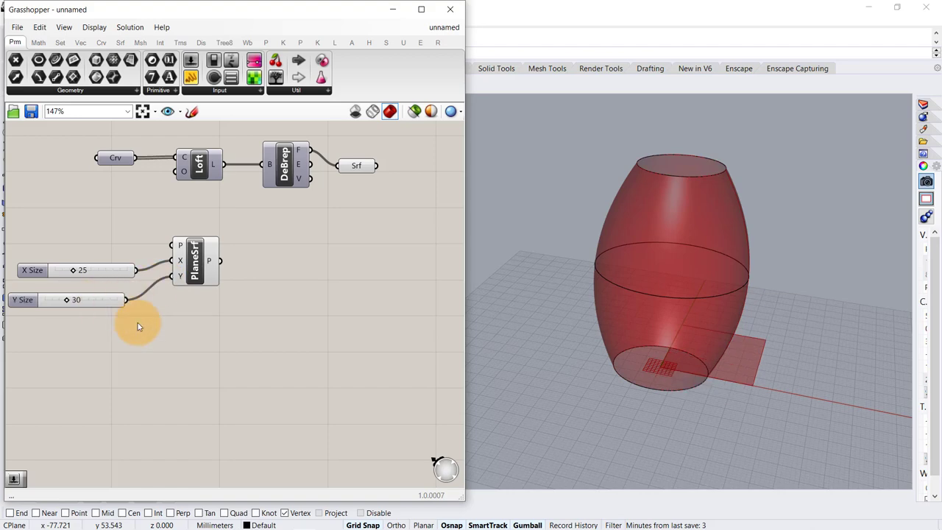
# Select the three circles and move them sideways along the X axis, clear of the plane surface.
pyautogui.moveTo(552, 124); pyautogui.dragTo(639, 212)
pyautogui.moveTo(790, 445); pyautogui.dragTo(792, 444)
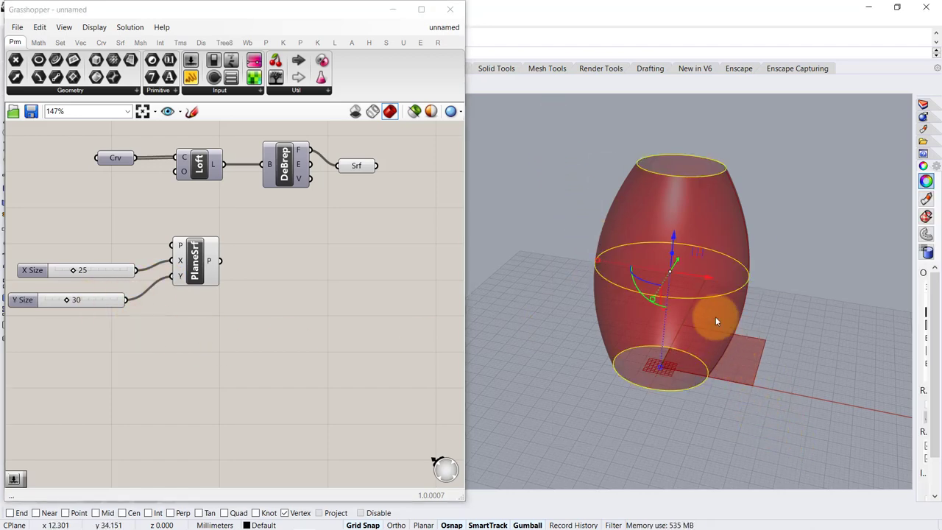
pyautogui.moveTo(704, 277); pyautogui.dragTo(620, 257)
pyautogui.click(696, 373)
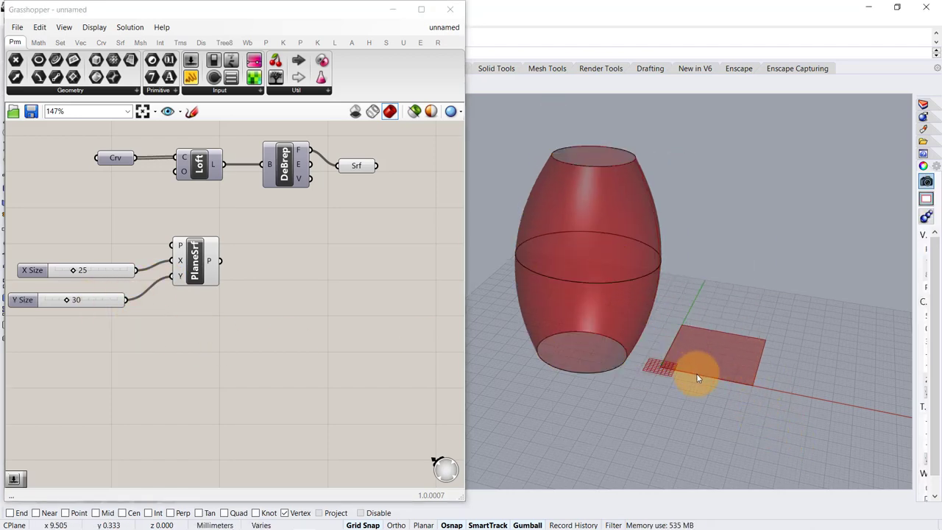
# Add a Curve parameter and connect the plane surface output to it.
pyautogui.moveTo(719, 355)
pyautogui.keyDown('shift'); pyautogui.mouseDown(button='right')
pyautogui.moveTo(695, 348)
pyautogui.moveTo(734, 359)
pyautogui.mouseUp(button='right'); pyautogui.keyUp('shift')
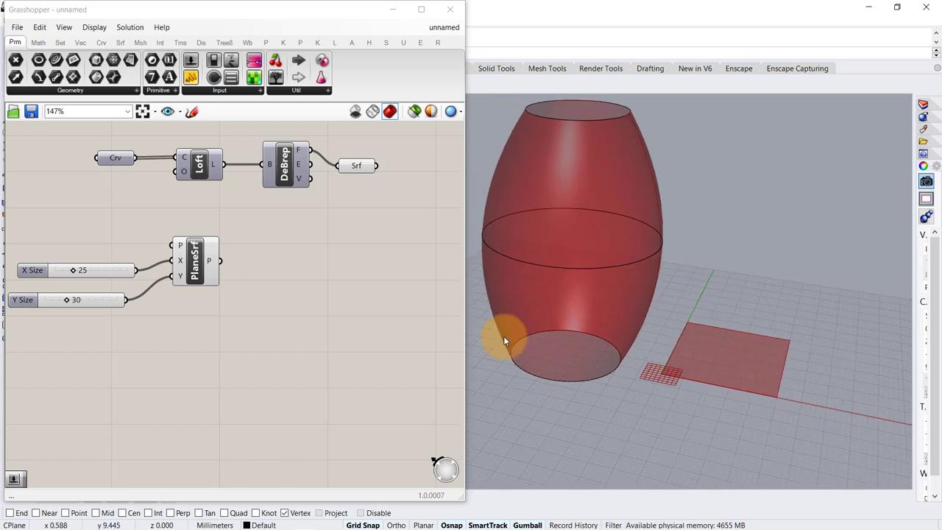
pyautogui.doubleClick(263, 265)
pyautogui.write('crv')
pyautogui.click(263, 254)
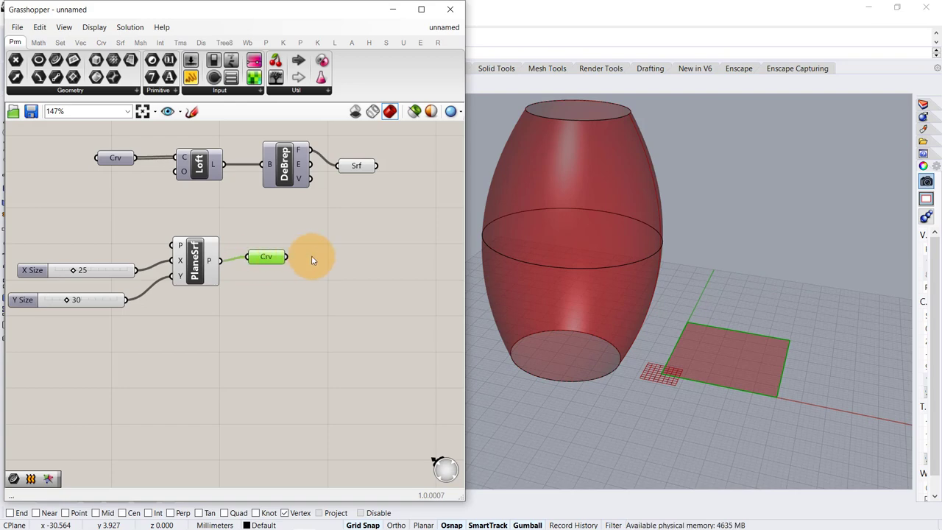
# Add a planar Voronoi component to the canvas beside the Curve parameter.
pyautogui.doubleClick(331, 260)
pyautogui.write('vo')
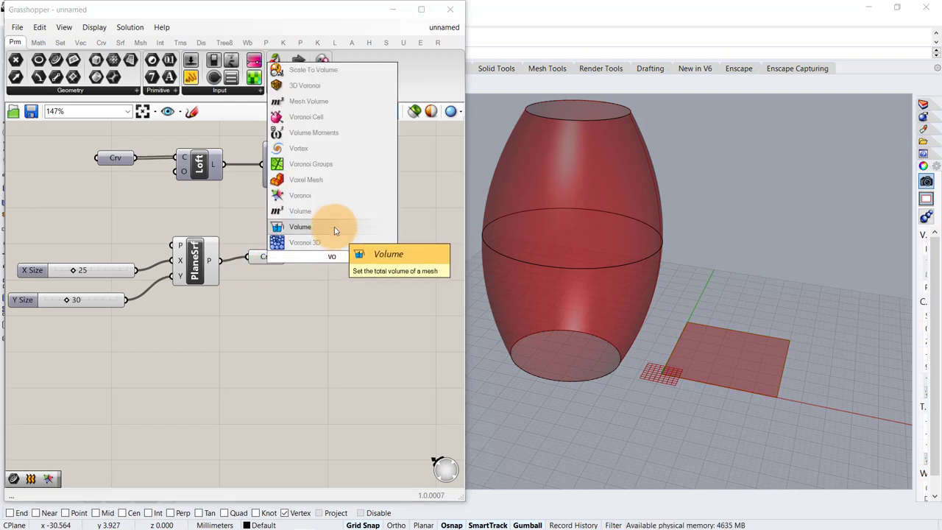
pyautogui.click(335, 196)
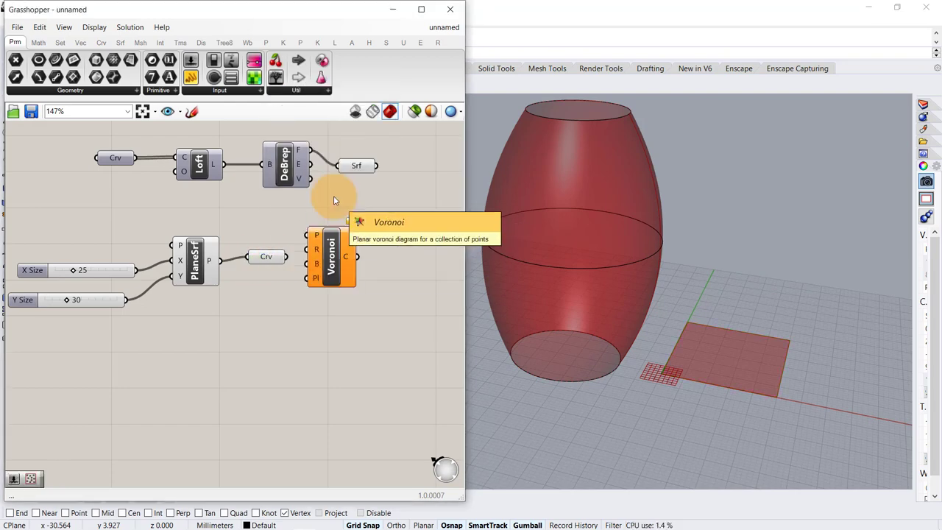
# Add a Populate 2D component below the Curve parameter and connect the plane surface output to its region input.
pyautogui.doubleClick(243, 317)
pyautogui.write('pop')
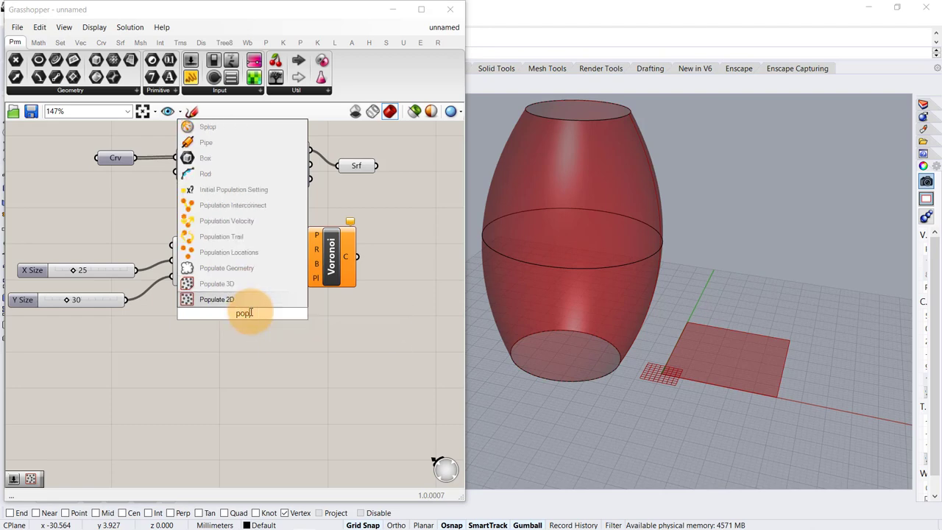
pyautogui.click(255, 301)
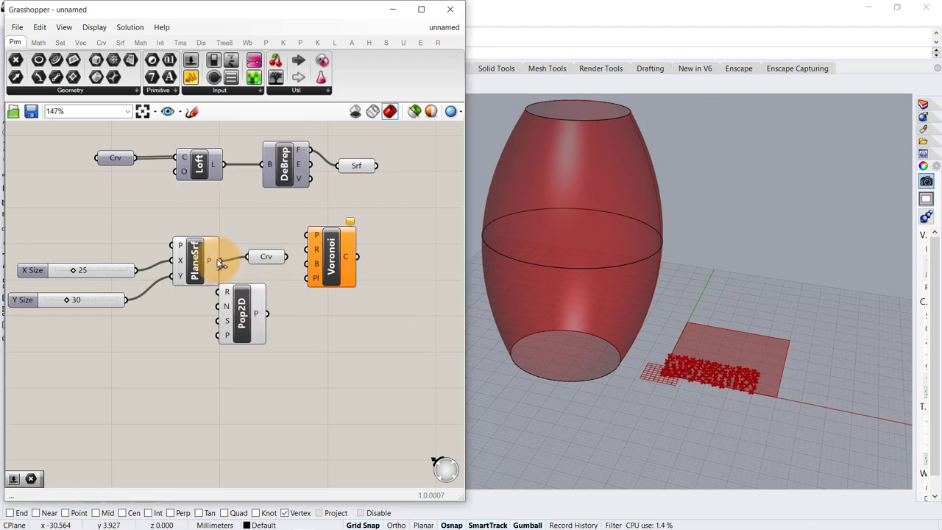
pyautogui.moveTo(226, 289); pyautogui.dragTo(225, 291)
pyautogui.moveTo(255, 309); pyautogui.dragTo(291, 325)
pyautogui.click(221, 344)
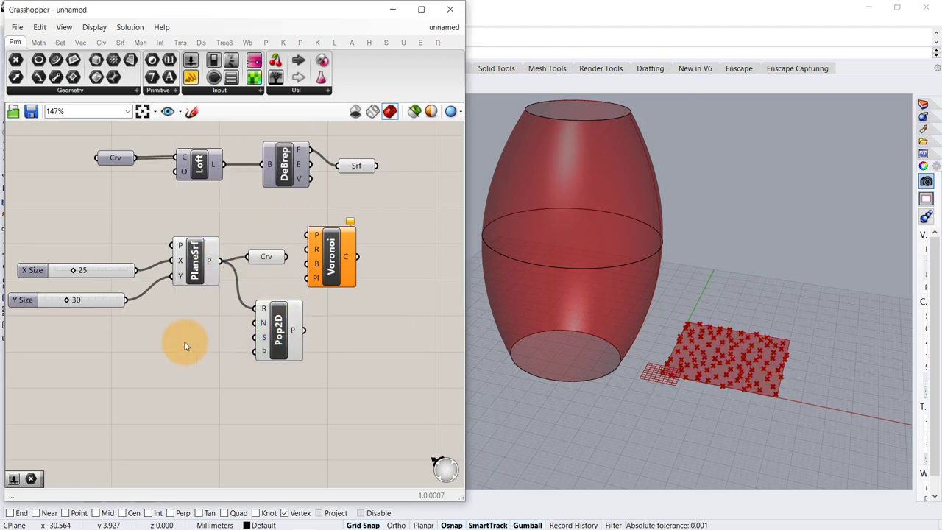
# Add a number slider set to 70 and connect it to the count input of Populate 2D.
pyautogui.doubleClick(183, 346)
pyautogui.write('70')
pyautogui.press('Return')
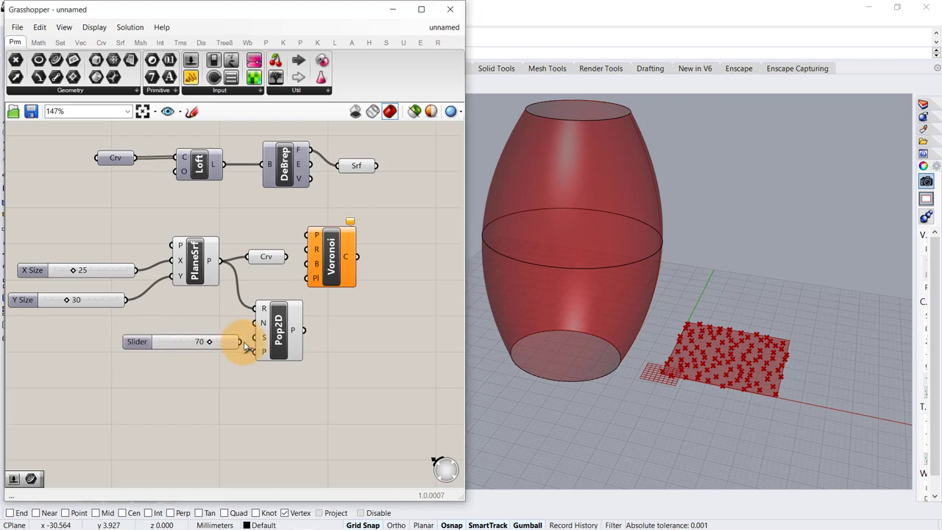
pyautogui.moveTo(242, 343); pyautogui.dragTo(263, 322)
pyautogui.moveTo(212, 343)
pyautogui.mouseDown()
pyautogui.moveTo(182, 346)
pyautogui.moveTo(198, 344)
pyautogui.mouseUp()
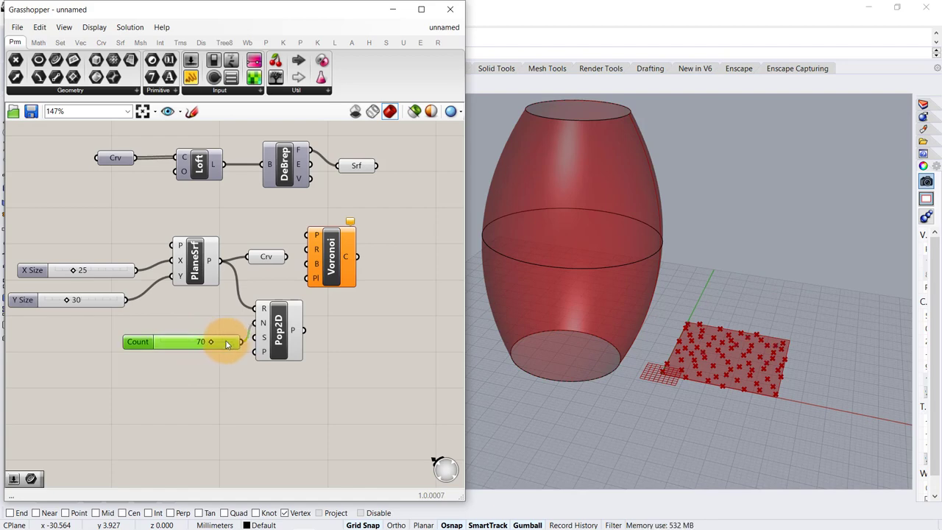
pyautogui.moveTo(227, 345); pyautogui.dragTo(207, 344)
pyautogui.click(344, 330)
# Connect the Populate 2D points to the Voronoi points input and the Curve parameter to its boundary input.
pyautogui.moveTo(341, 268); pyautogui.dragTo(362, 277)
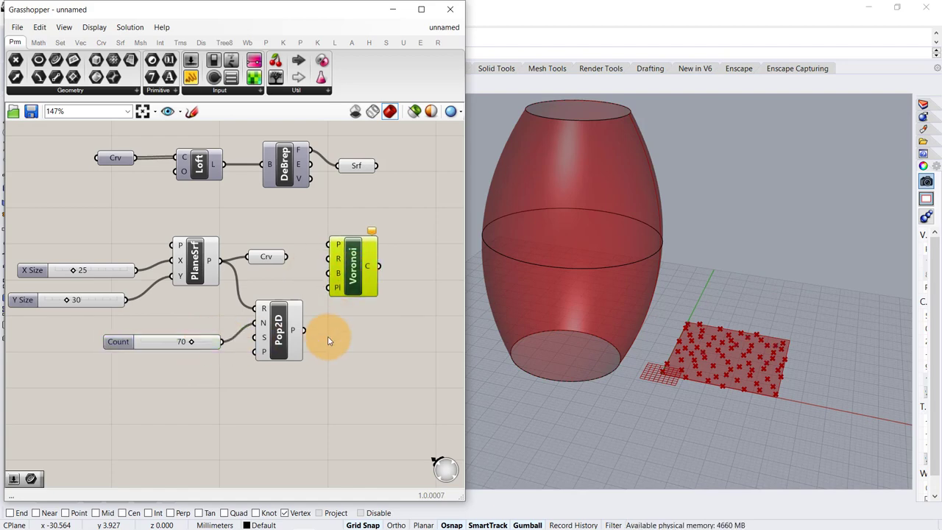
pyautogui.click(310, 332)
pyautogui.moveTo(310, 333); pyautogui.dragTo(337, 244)
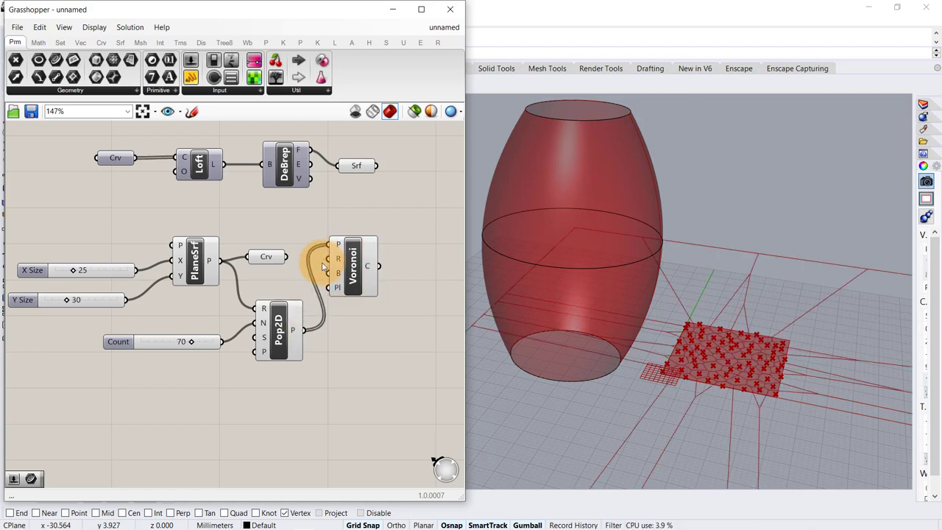
pyautogui.click(364, 274)
pyautogui.click(321, 283)
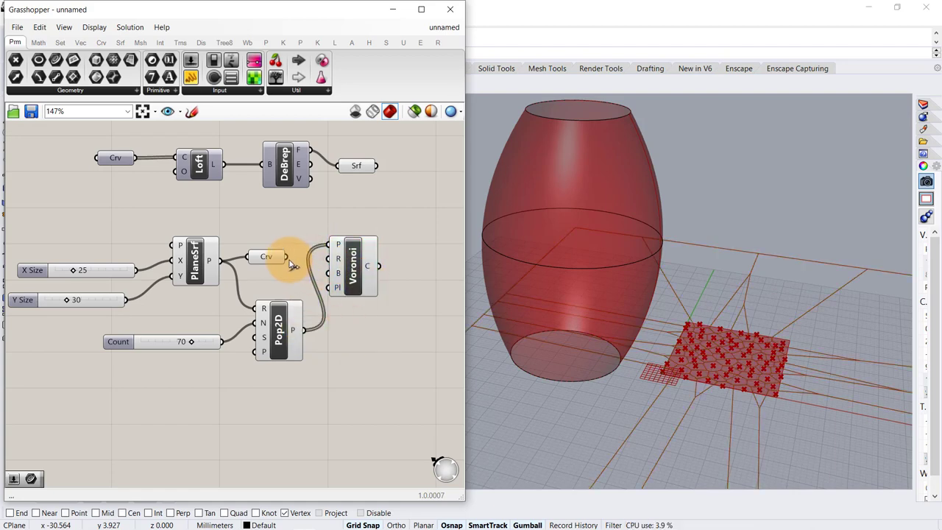
pyautogui.moveTo(288, 259); pyautogui.dragTo(361, 276)
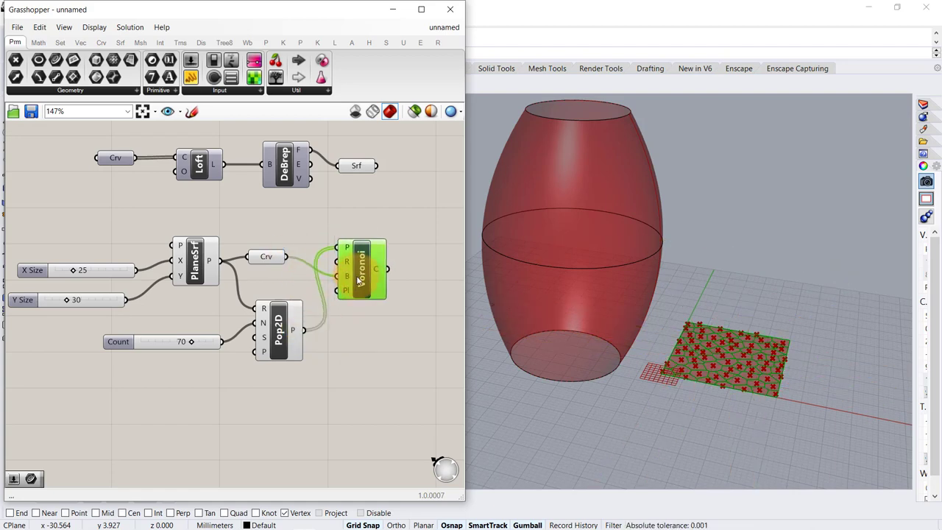
pyautogui.click(353, 322)
pyautogui.scroll(5, 741, 373)
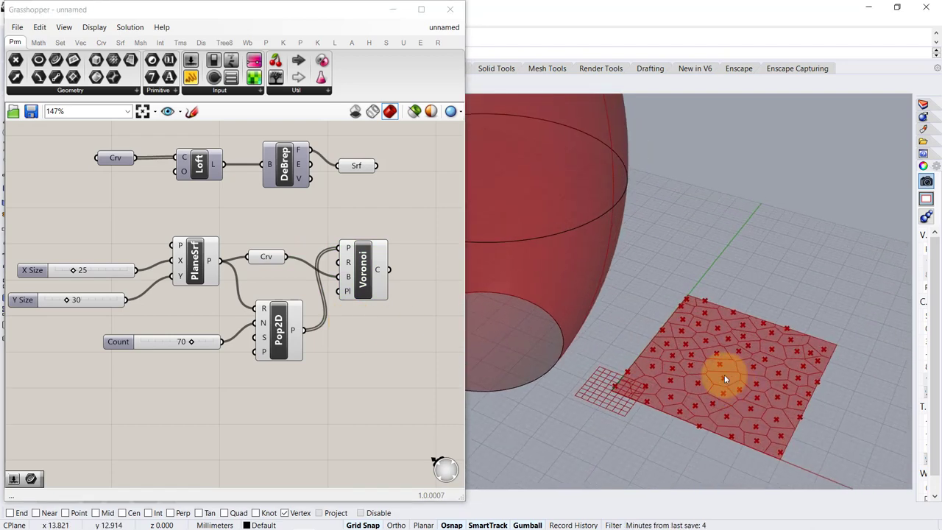
pyautogui.moveTo(193, 345); pyautogui.dragTo(201, 345)
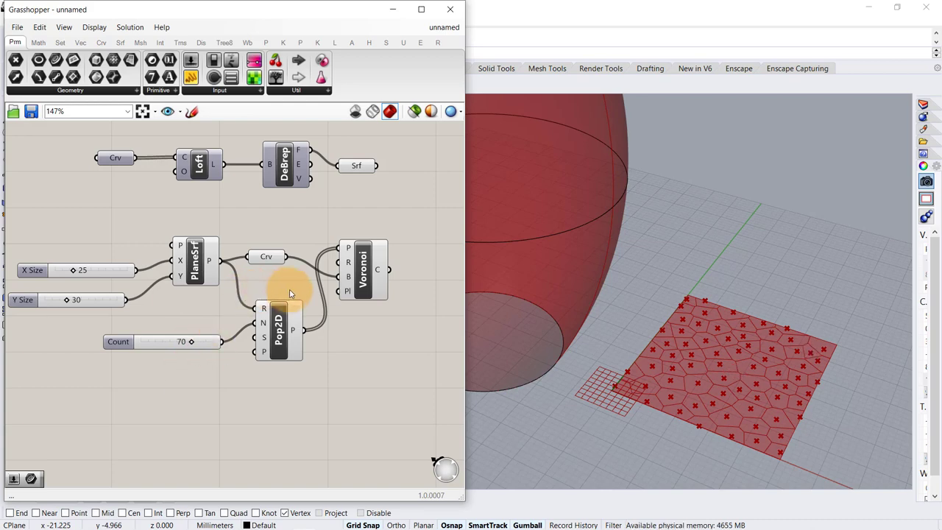
# Add a curve Explode component and connect the Voronoi cells to its curve input.
pyautogui.scroll(-2, 293, 288)
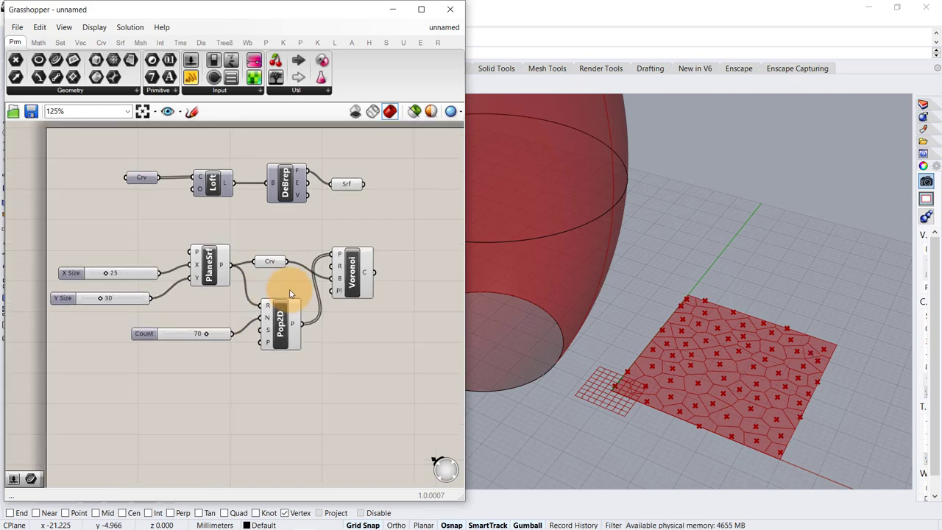
pyautogui.doubleClick(388, 273)
pyautogui.write('explo')
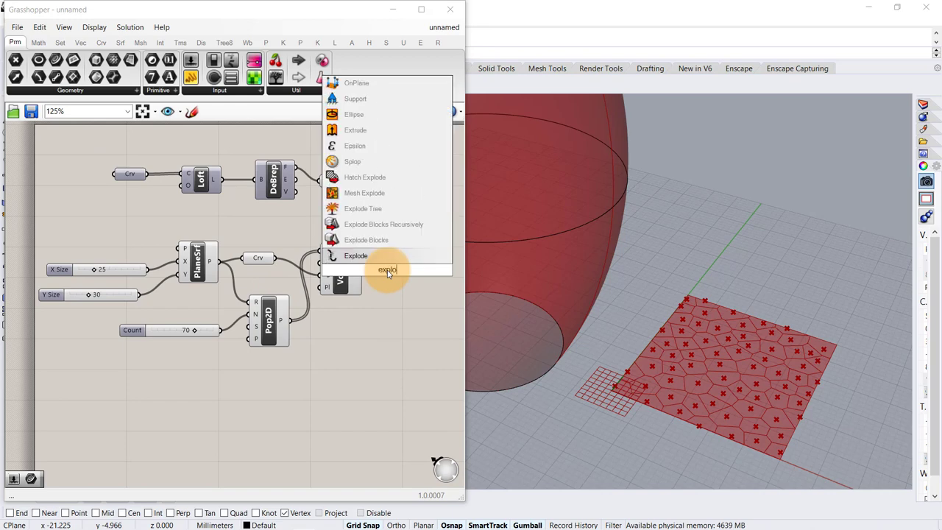
pyautogui.click(396, 261)
pyautogui.moveTo(361, 270); pyautogui.dragTo(393, 272)
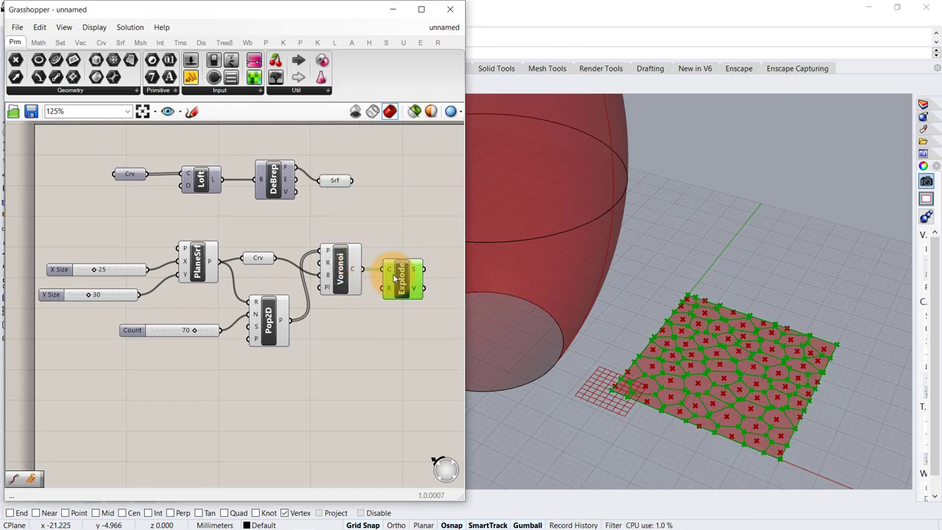
# Add an End Points component, feed it the exploded segments, and simplify its curve input.
pyautogui.moveTo(368, 315); pyautogui.dragTo(279, 311, button='right')
pyautogui.doubleClick(372, 267)
pyautogui.write('en')
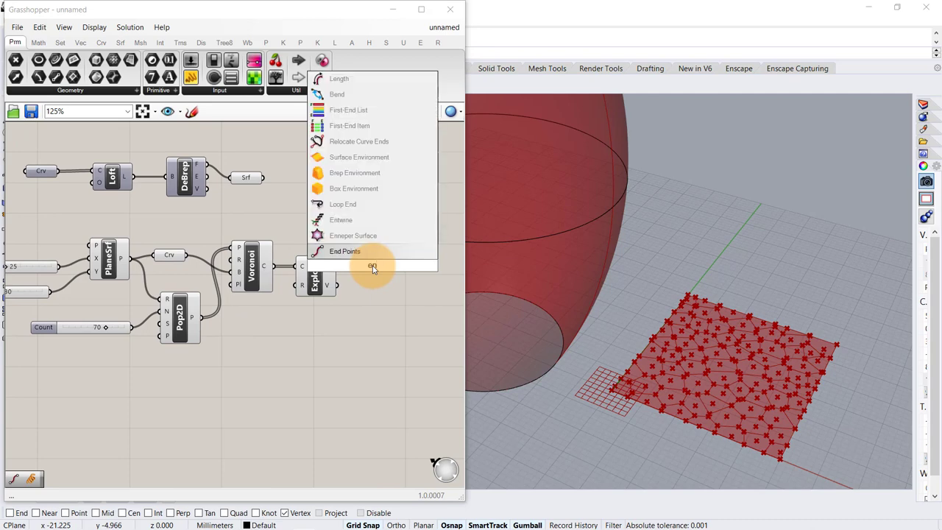
pyautogui.press('Return')
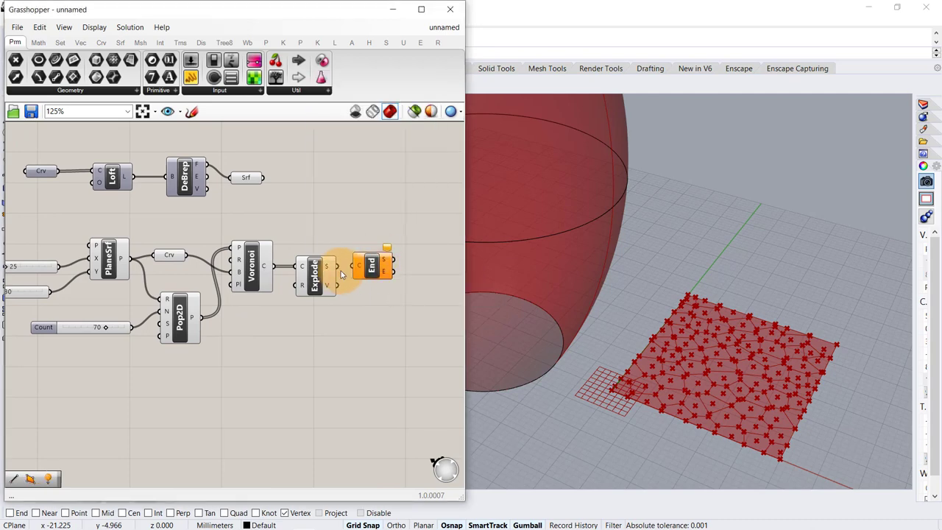
pyautogui.moveTo(370, 270); pyautogui.dragTo(383, 271)
pyautogui.click(377, 285)
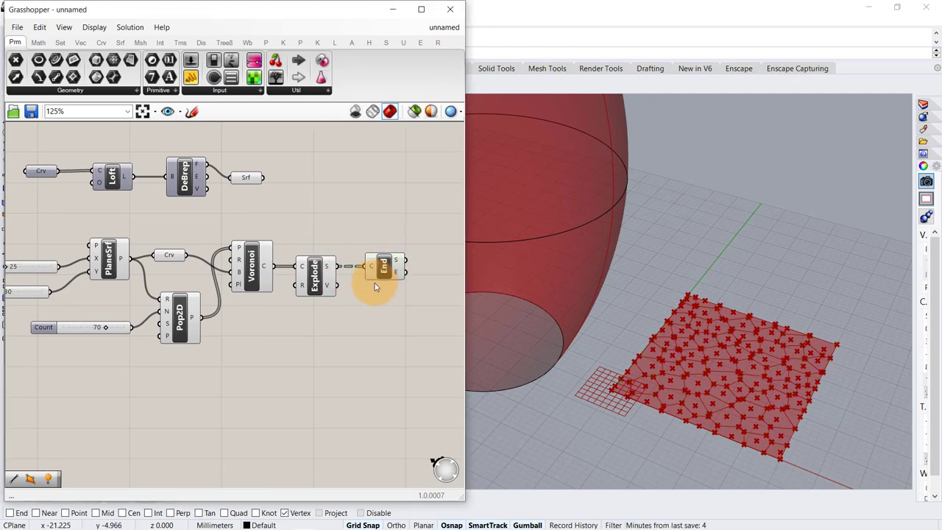
pyautogui.rightClick(370, 267)
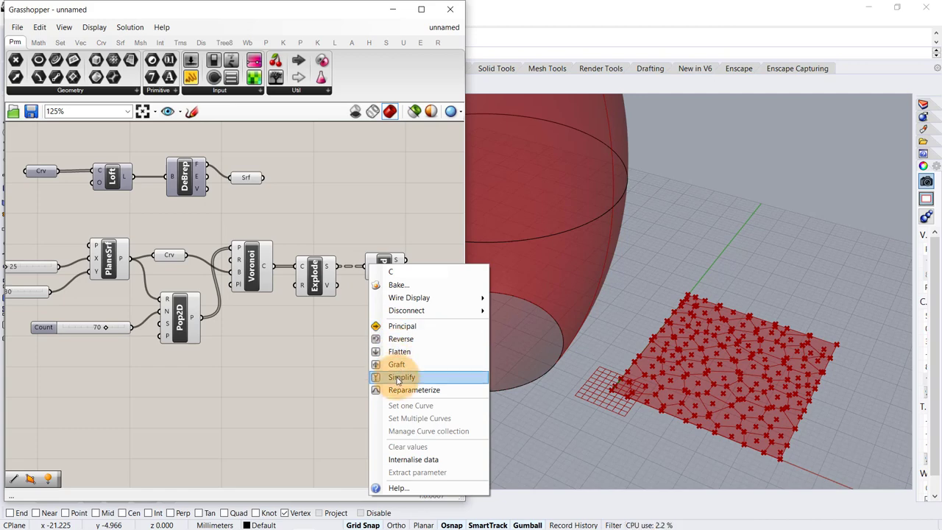
pyautogui.click(394, 374)
# Add a 4Point Surface component and connect the start and end points to its A and B inputs.
pyautogui.moveTo(381, 306); pyautogui.dragTo(337, 301, button='right')
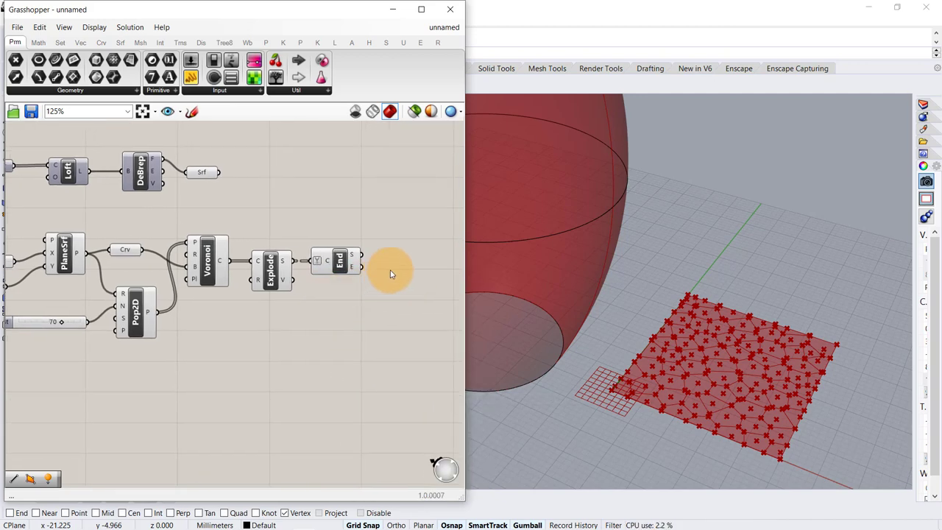
pyautogui.doubleClick(391, 273)
pyautogui.write('srf')
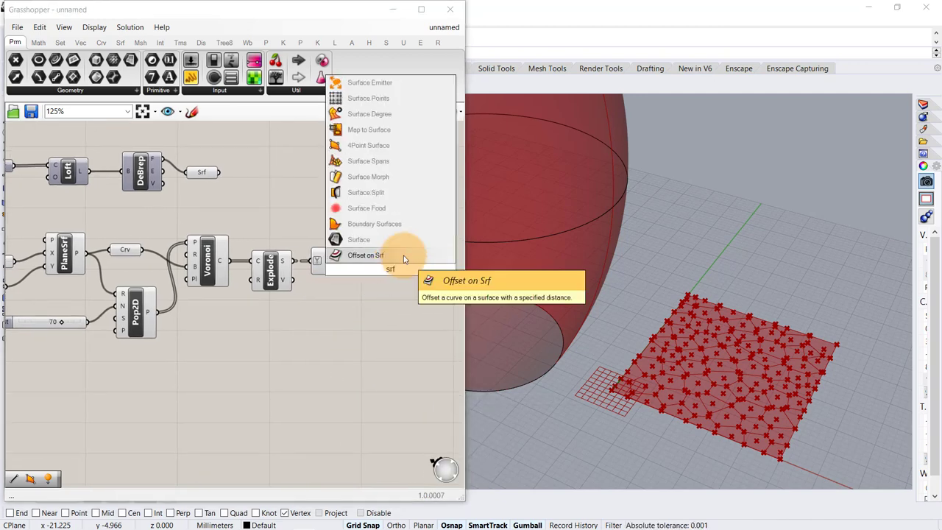
pyautogui.click(405, 145)
pyautogui.scroll(3, 393, 254)
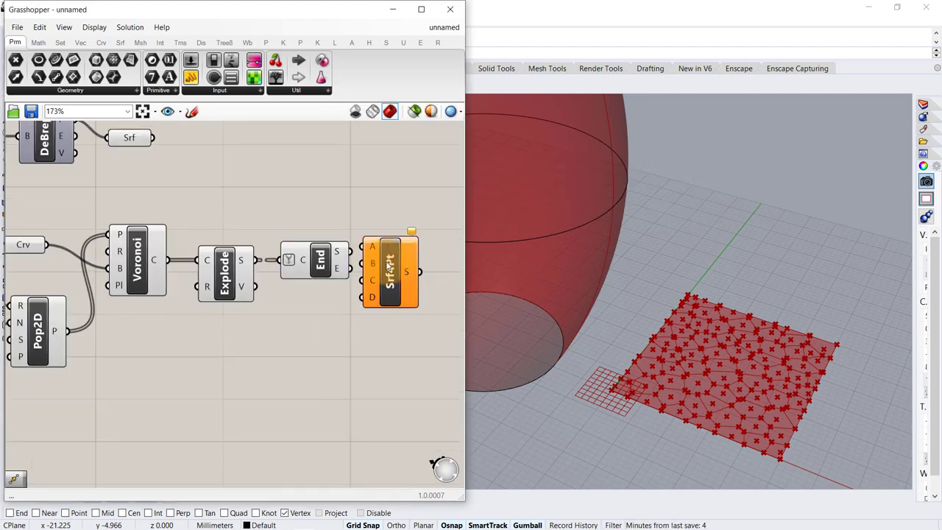
pyautogui.moveTo(359, 269); pyautogui.dragTo(396, 276)
pyautogui.click(368, 315)
pyautogui.scroll(-1, 340, 279)
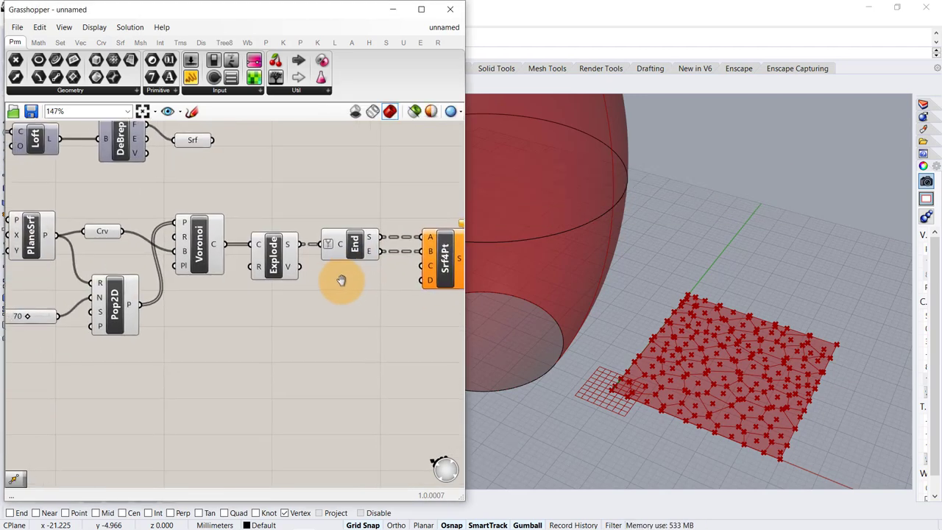
# Add a Move component, connect the Populate 2D points to its geometry input, and graft its geometry output.
pyautogui.doubleClick(267, 330)
pyautogui.write('mov')
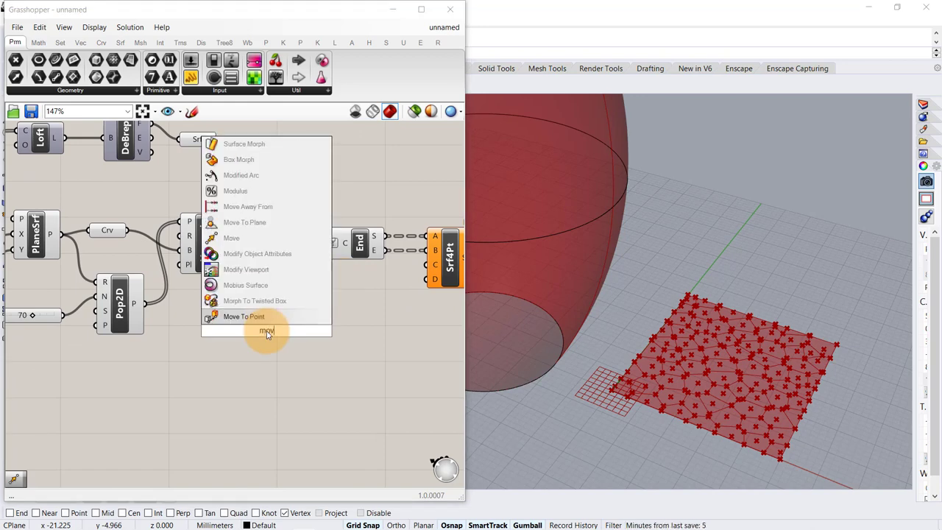
pyautogui.write('e')
pyautogui.press('Return')
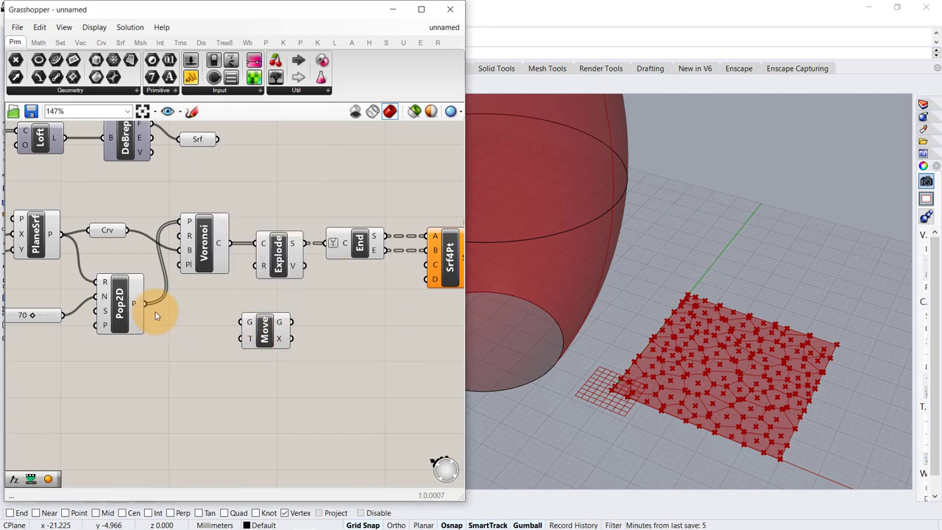
pyautogui.moveTo(145, 304); pyautogui.dragTo(292, 337)
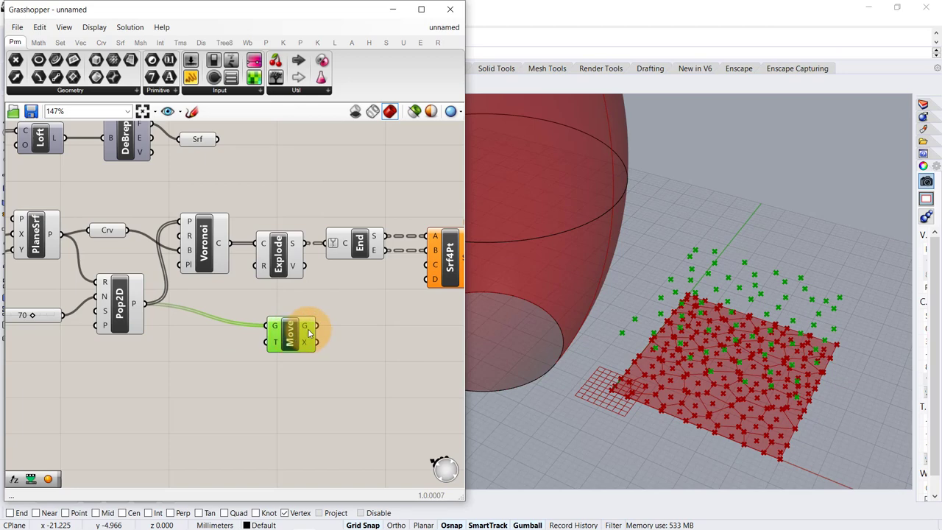
pyautogui.rightClick(309, 333)
pyautogui.click(331, 387)
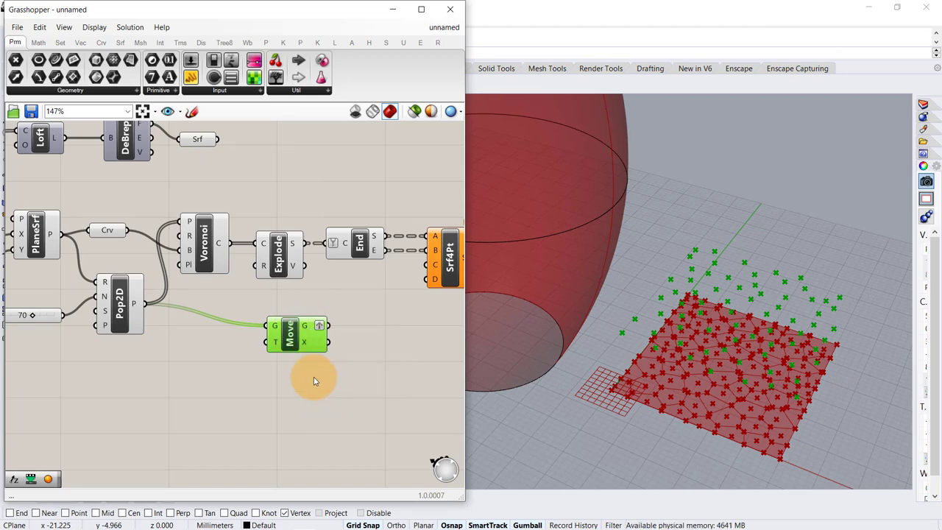
# Add a Unit Z vector and connect it to the Move component's translation input.
pyautogui.click(204, 373)
pyautogui.doubleClick(212, 379)
pyautogui.write('z')
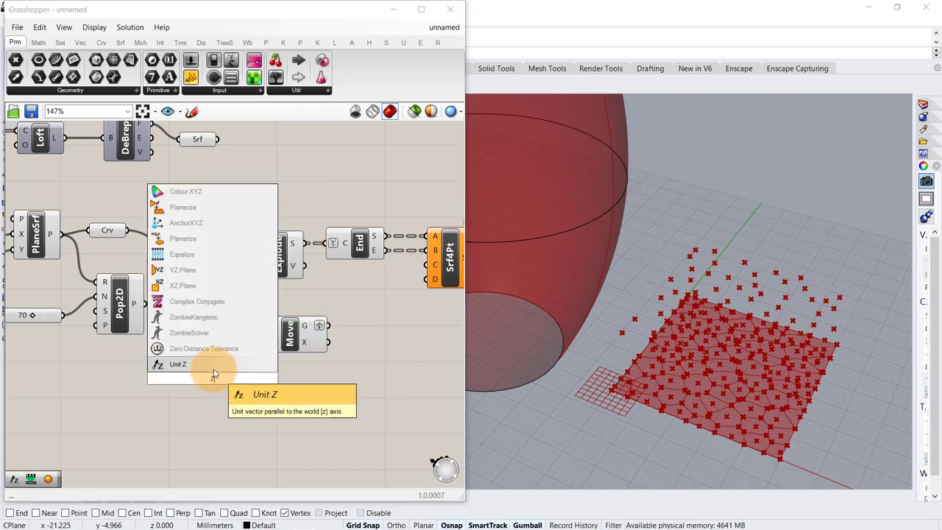
pyautogui.click(214, 369)
pyautogui.moveTo(236, 379); pyautogui.dragTo(268, 348)
pyautogui.moveTo(211, 378); pyautogui.dragTo(237, 372)
pyautogui.click(172, 384)
# Add a number slider set to 0.30 and connect it to the Unit Z factor input.
pyautogui.doubleClick(141, 391)
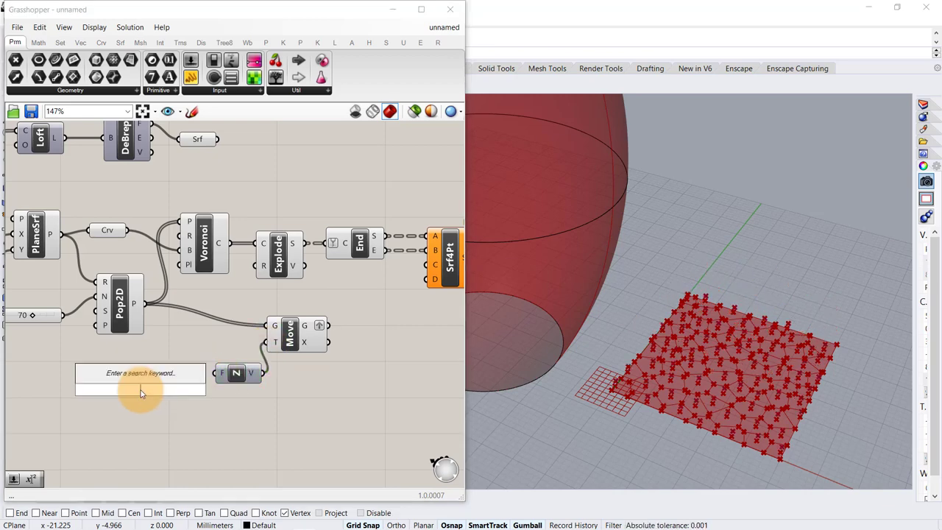
pyautogui.write('.30')
pyautogui.press('Return')
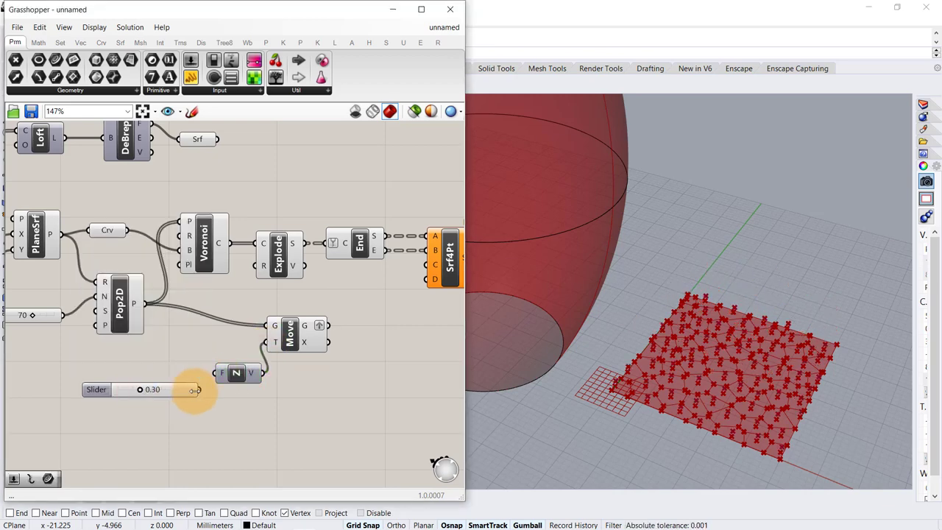
pyautogui.moveTo(199, 390); pyautogui.dragTo(213, 383)
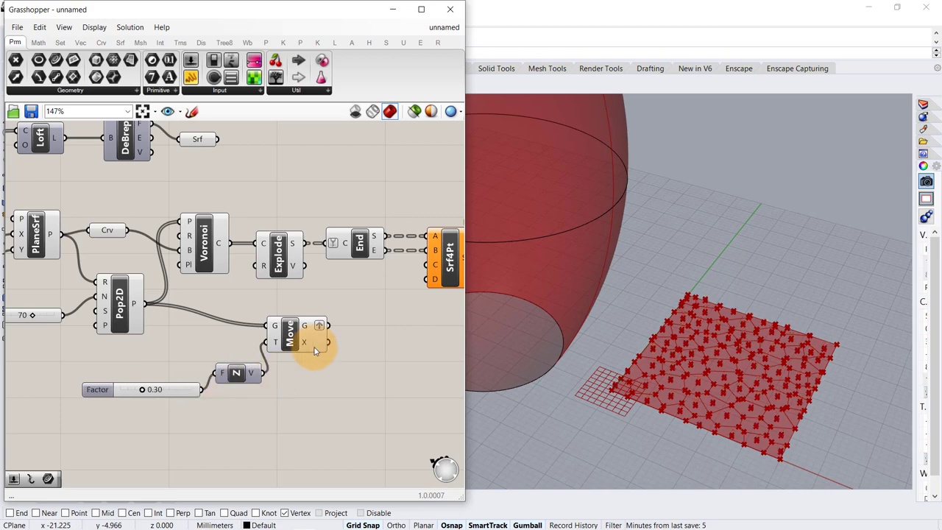
# Connect the moved points to the C input of the 4Point Surface component.
pyautogui.moveTo(314, 350); pyautogui.dragTo(287, 349, button='right')
pyautogui.moveTo(300, 326); pyautogui.dragTo(412, 277)
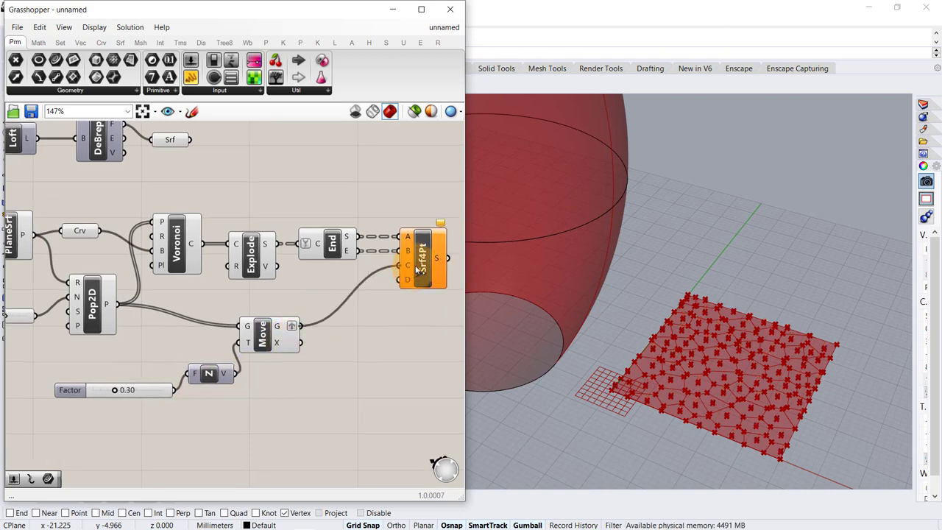
# Turn off the preview of all components feeding the 4Point Surface, from the size sliders through End Points and Move.
pyautogui.scroll(-2, 299, 272)
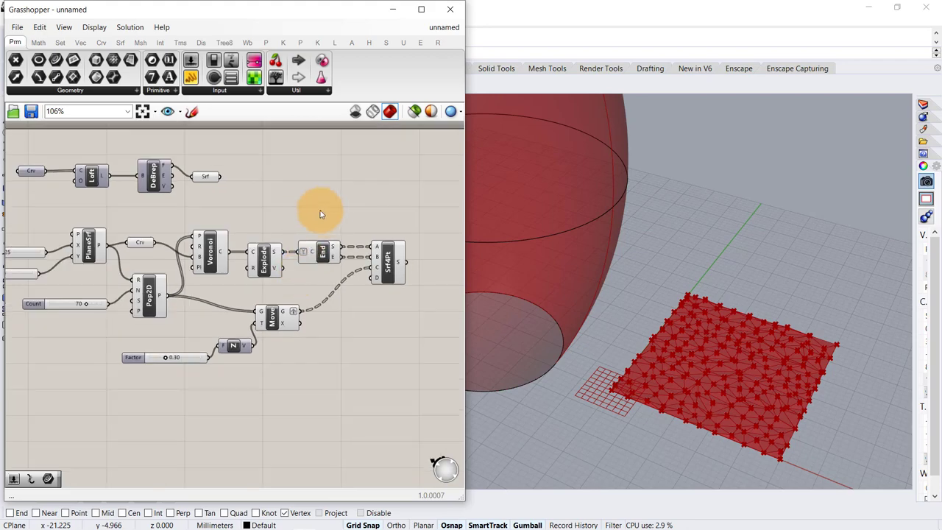
pyautogui.scroll(-1, 320, 217)
pyautogui.moveTo(397, 212); pyautogui.dragTo(63, 385)
pyautogui.middleClick(182, 381)
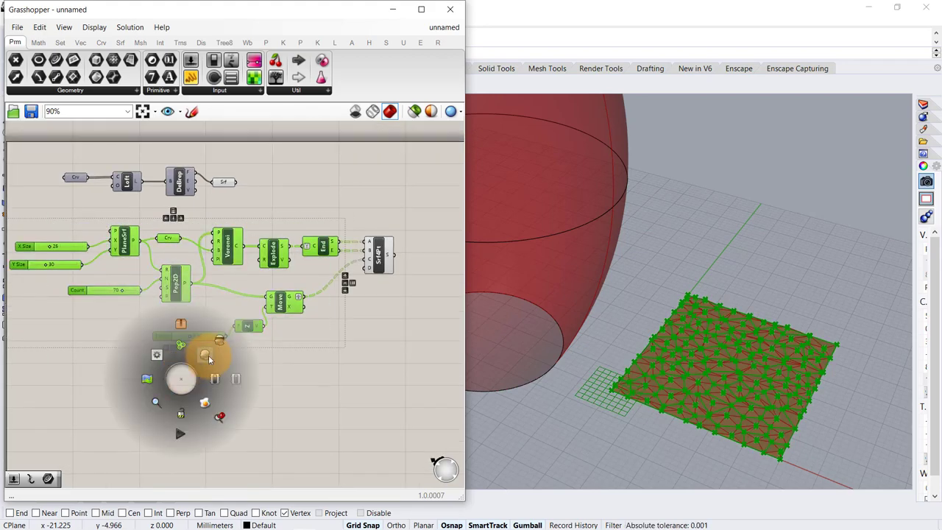
pyautogui.click(220, 340)
pyautogui.click(397, 347)
# Turn the preview of the Move component back on to display the raised points on the faceted surface.
pyautogui.scroll(4, 721, 394)
pyautogui.moveTo(722, 395); pyautogui.dragTo(699, 389, button='right')
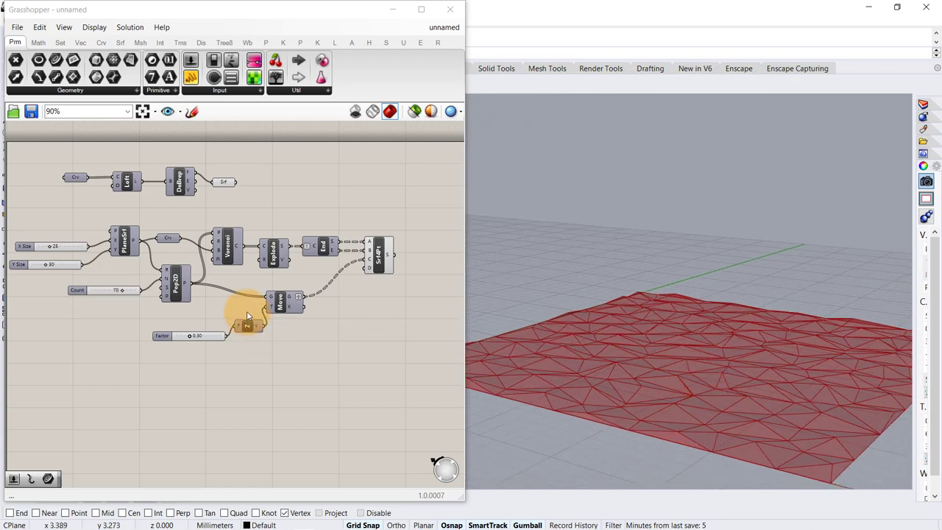
pyautogui.scroll(2, 247, 317)
pyautogui.middleClick(274, 300)
pyautogui.click(305, 287)
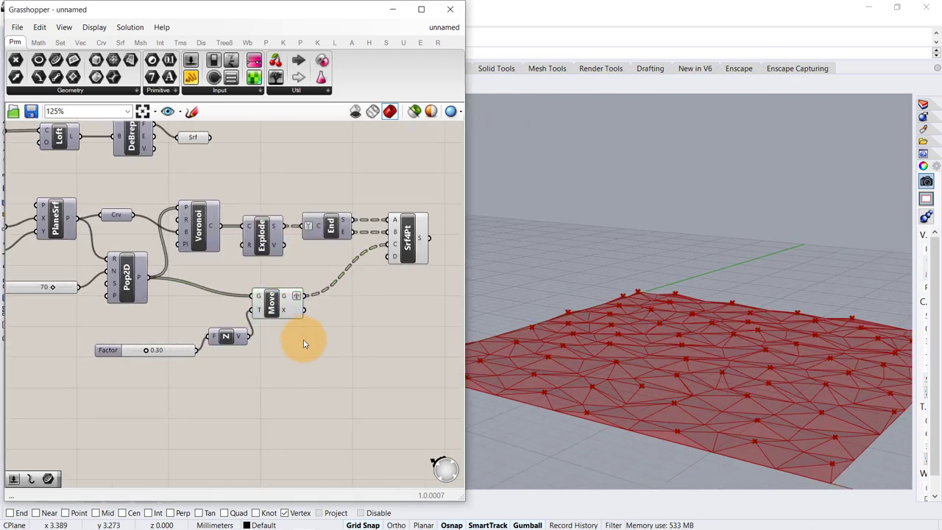
# Test the facet height with the Unit Z factor at 1.00 and settle it at 0.32.
pyautogui.moveTo(146, 352); pyautogui.dragTo(196, 362)
pyautogui.moveTo(589, 368)
pyautogui.mouseDown(button='right')
pyautogui.moveTo(582, 356)
pyautogui.moveTo(595, 395)
pyautogui.moveTo(647, 393)
pyautogui.moveTo(618, 401)
pyautogui.moveTo(614, 382)
pyautogui.moveTo(627, 374)
pyautogui.mouseUp(button='right')
pyautogui.click(212, 359)
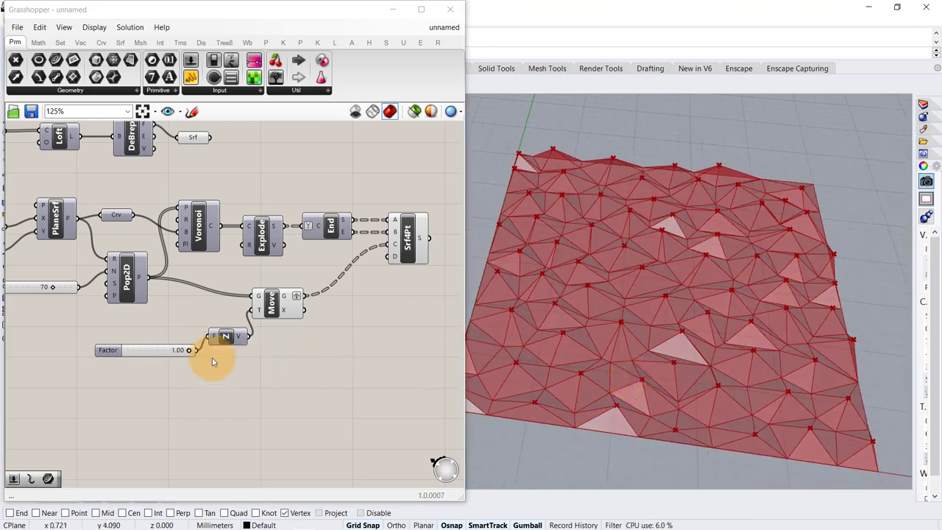
pyautogui.moveTo(190, 354); pyautogui.dragTo(148, 356)
# Examine the X Size, Y Size and Count sliders and the component chain leading to the 4Point Surface.
pyautogui.scroll(3, 105, 265)
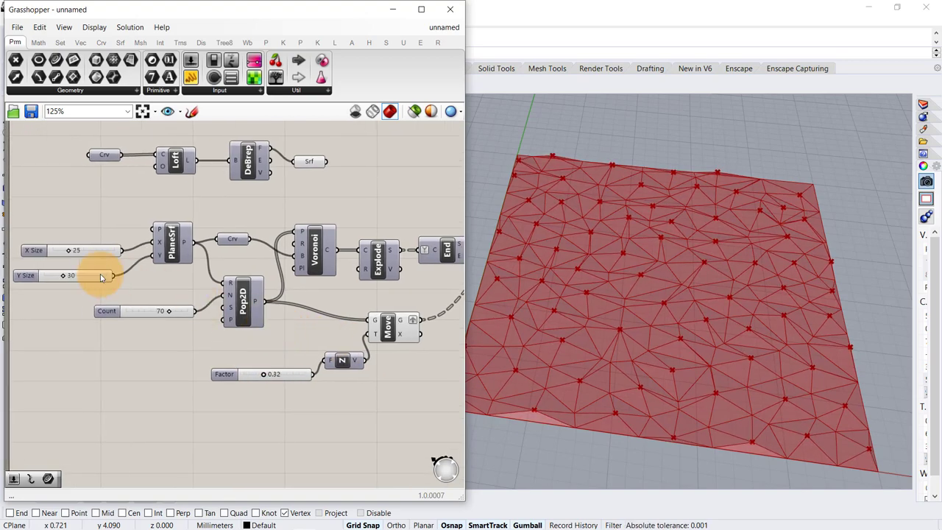
pyautogui.moveTo(62, 248)
pyautogui.mouseDown()
pyautogui.moveTo(81, 247)
pyautogui.moveTo(63, 247)
pyautogui.mouseUp()
pyautogui.scroll(-2, 199, 288)
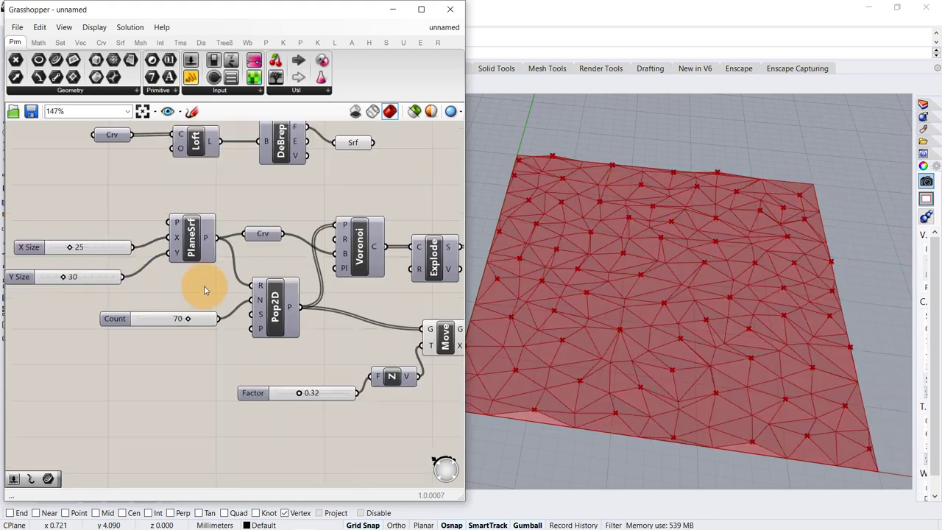
pyautogui.moveTo(199, 288); pyautogui.dragTo(105, 285, button='right')
pyautogui.scroll(-1, 211, 294)
pyautogui.moveTo(300, 302); pyautogui.dragTo(200, 305, button='right')
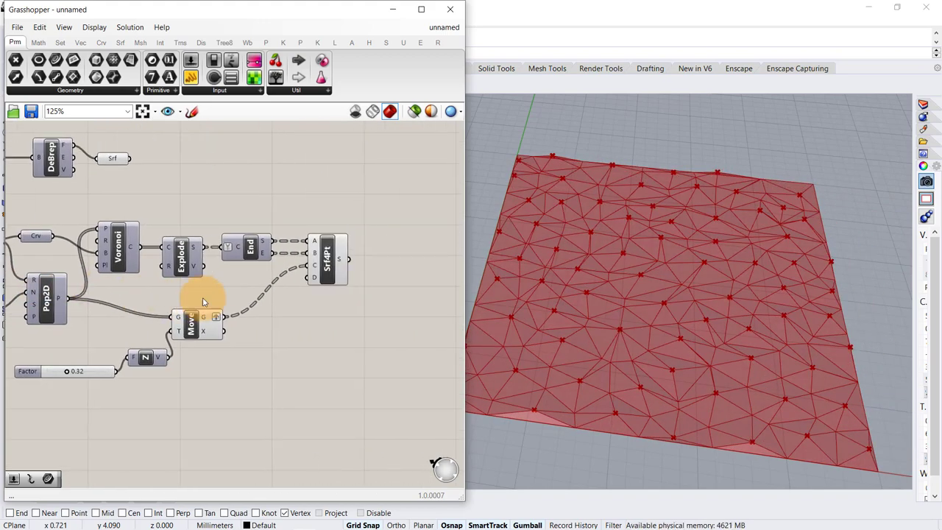
pyautogui.click(328, 264)
pyautogui.click(361, 295)
# Add a Brep Join component, connect the 4Point Surface output to it, and flatten its B input.
pyautogui.moveTo(408, 269); pyautogui.dragTo(326, 275, button='right')
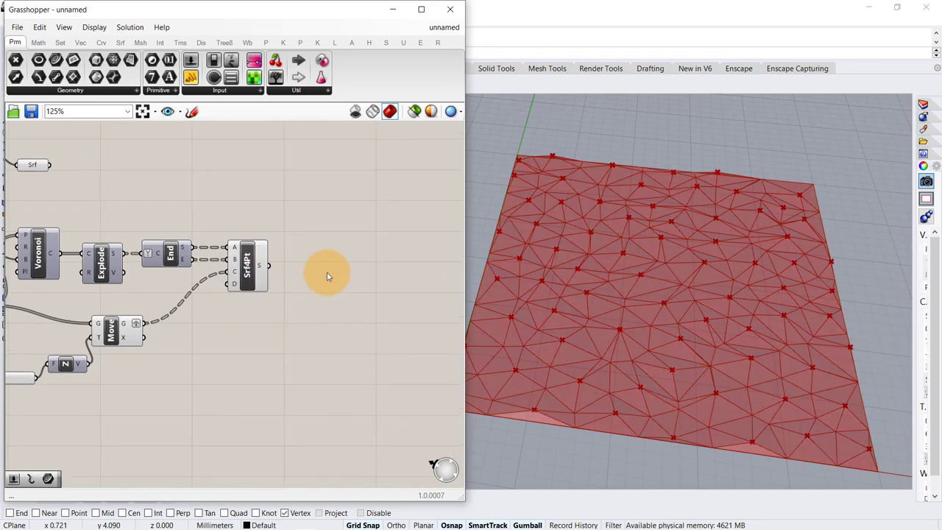
pyautogui.doubleClick(321, 276)
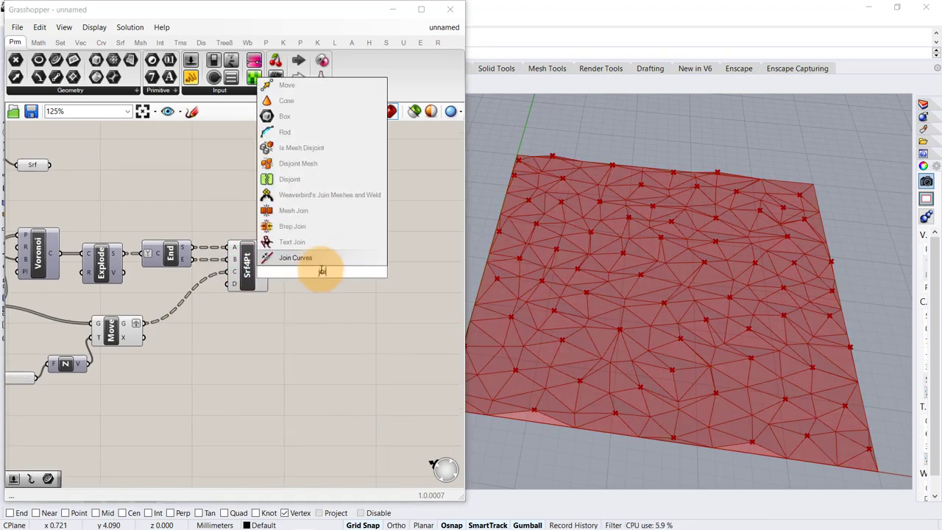
pyautogui.click(313, 225)
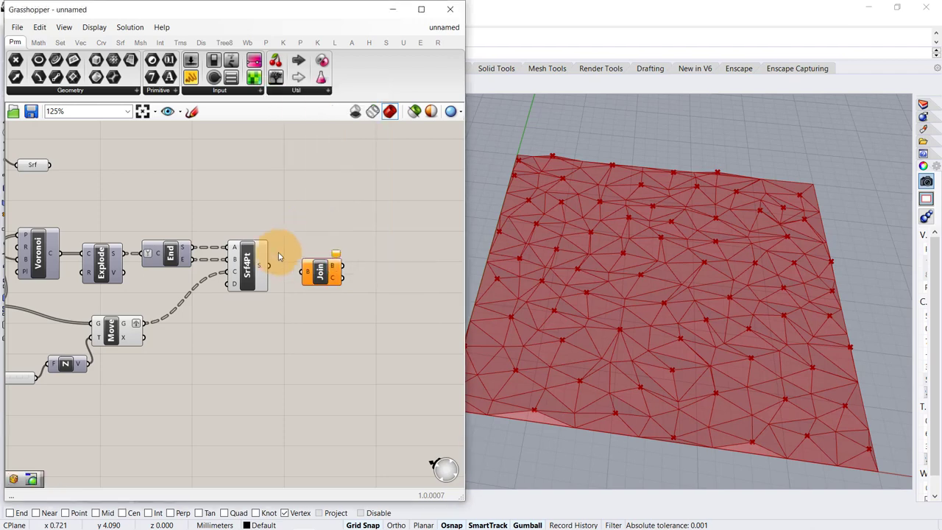
pyautogui.moveTo(264, 265); pyautogui.dragTo(304, 267)
pyautogui.rightClick(305, 266)
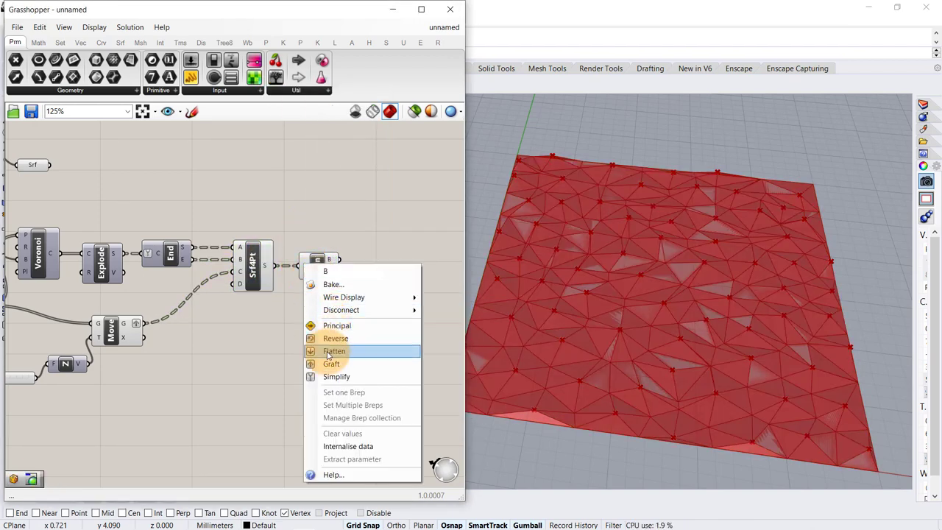
pyautogui.click(329, 352)
pyautogui.click(309, 265)
# Turn off the preview of the Explode, End Points, 4Point Surface, Move and Unit Z components.
pyautogui.moveTo(279, 230)
pyautogui.mouseDown()
pyautogui.moveTo(164, 359)
pyautogui.moveTo(44, 401)
pyautogui.mouseUp()
pyautogui.click(196, 355)
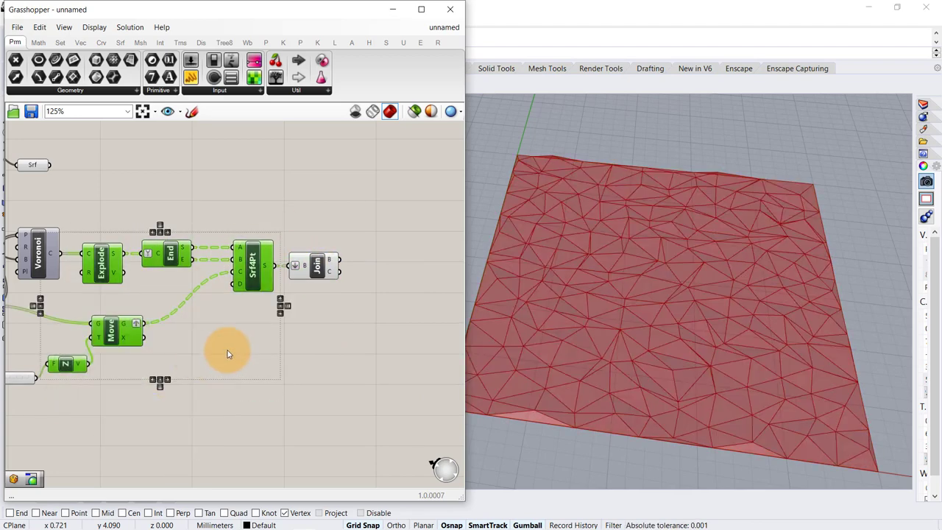
pyautogui.click(229, 353)
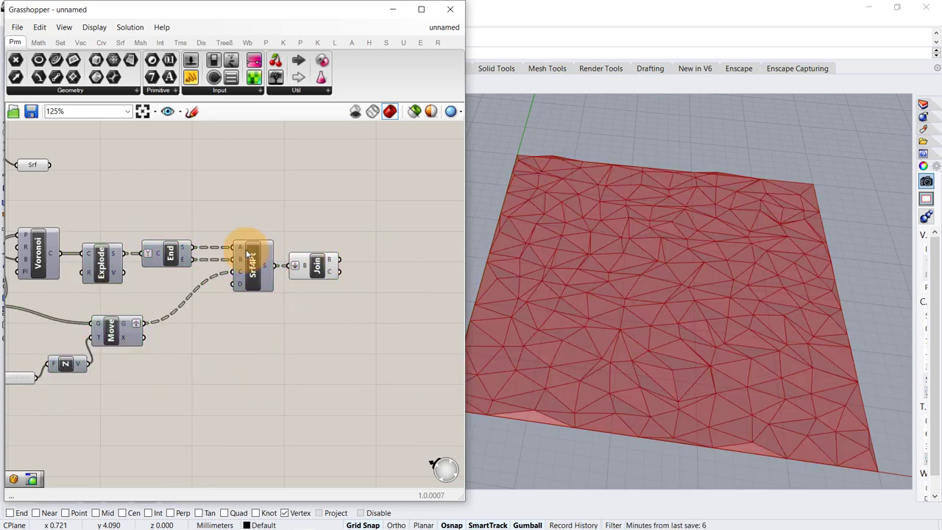
# Move the Curve, Loft, Deconstruct Brep and Surface component group along the canvas to sit above the Brep Join.
pyautogui.moveTo(116, 216); pyautogui.dragTo(242, 243, button='right')
pyautogui.scroll(-2, 219, 205)
pyautogui.scroll(-2, 219, 205)
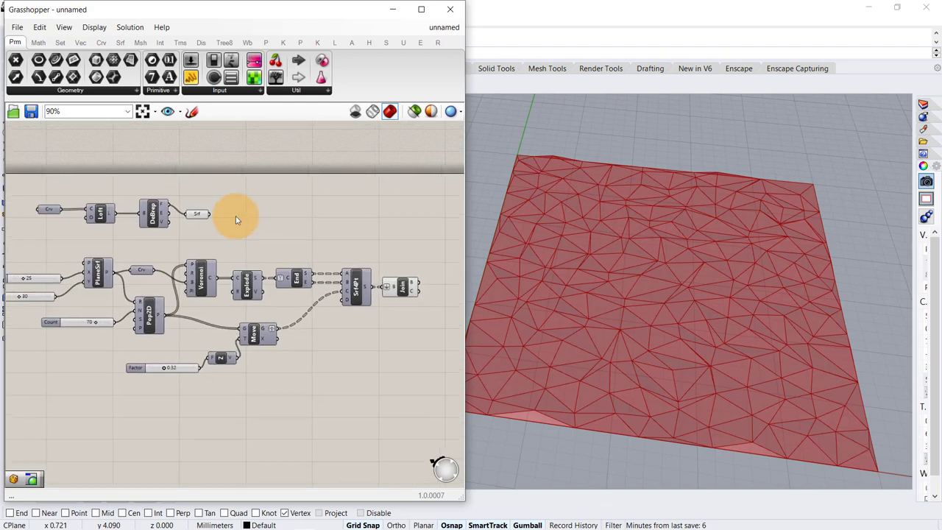
pyautogui.moveTo(234, 186); pyautogui.dragTo(36, 225)
pyautogui.moveTo(103, 216); pyautogui.dragTo(362, 237)
pyautogui.click(413, 313)
# Add a Surface Morph component beyond the Brep Join and connect the joined breps to its G input.
pyautogui.moveTo(395, 303); pyautogui.dragTo(303, 287, button='right')
pyautogui.scroll(2, 302, 270)
pyautogui.doubleClick(336, 289)
pyautogui.write('Srf')
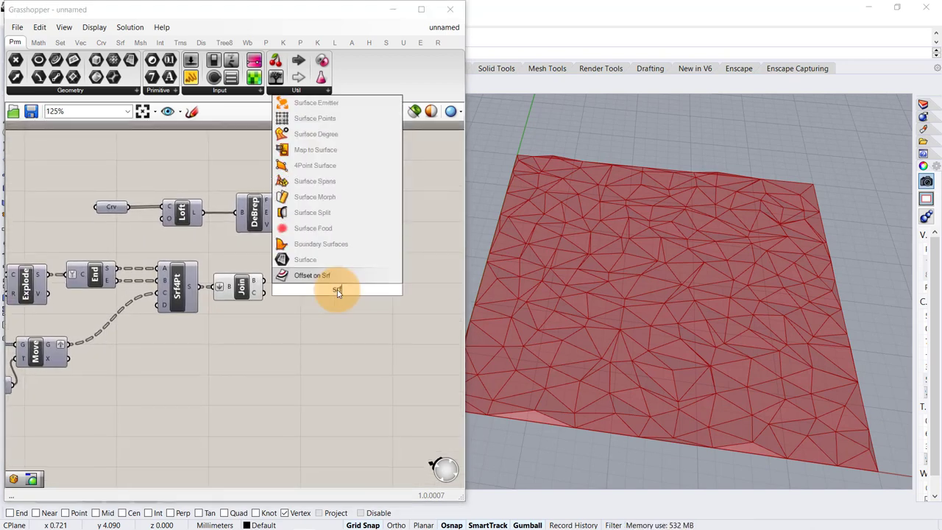
pyautogui.click(346, 197)
pyautogui.scroll(1, 336, 276)
pyautogui.moveTo(340, 302); pyautogui.dragTo(404, 321)
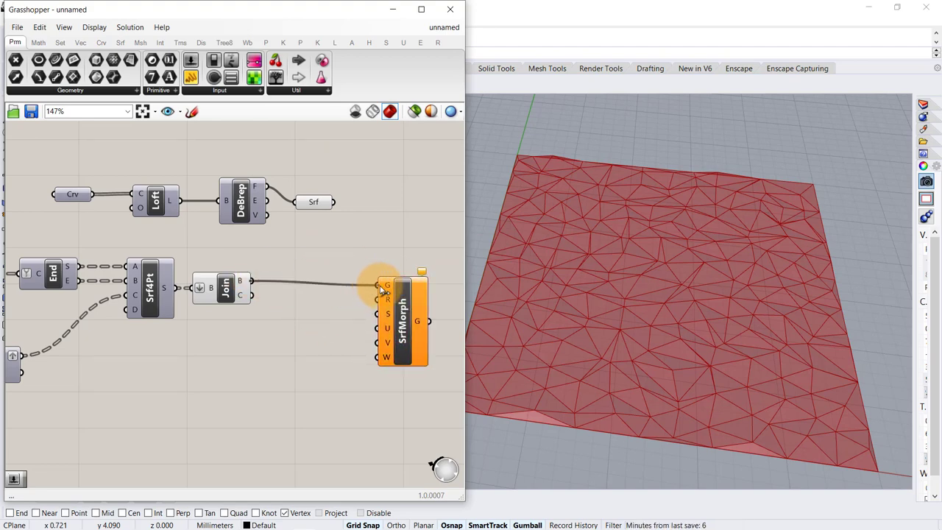
# Add a Bounding Box component, feed it the joined breps, and connect its box output to the Surface Morph R input.
pyautogui.doubleClick(284, 330)
pyautogui.write('bou')
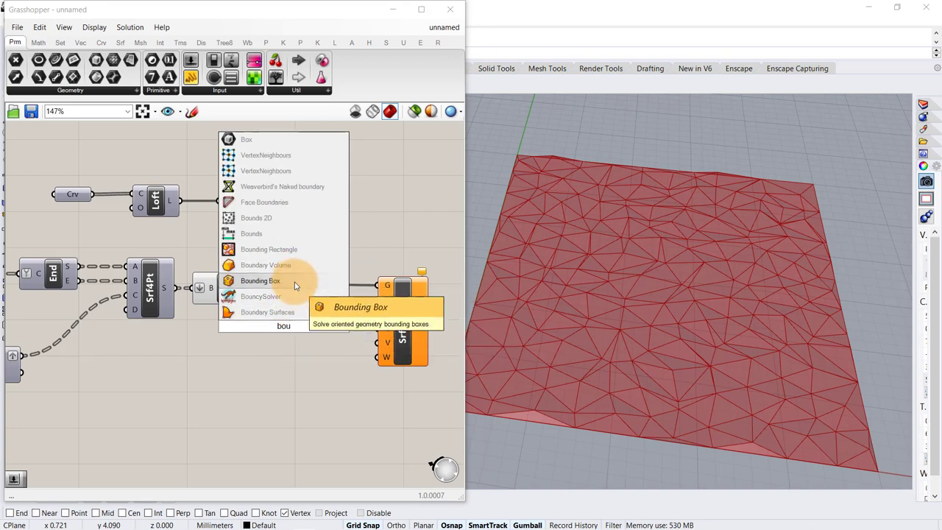
pyautogui.click(294, 286)
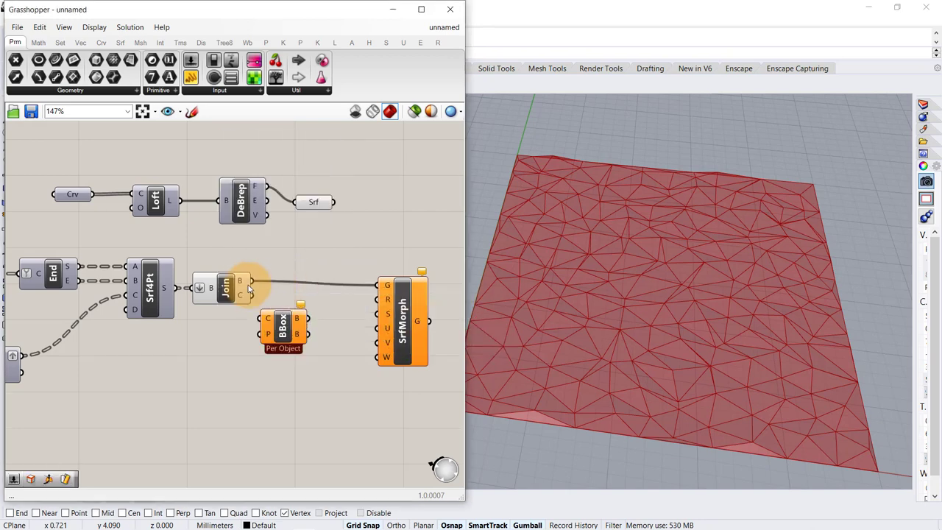
pyautogui.moveTo(265, 302); pyautogui.dragTo(297, 344)
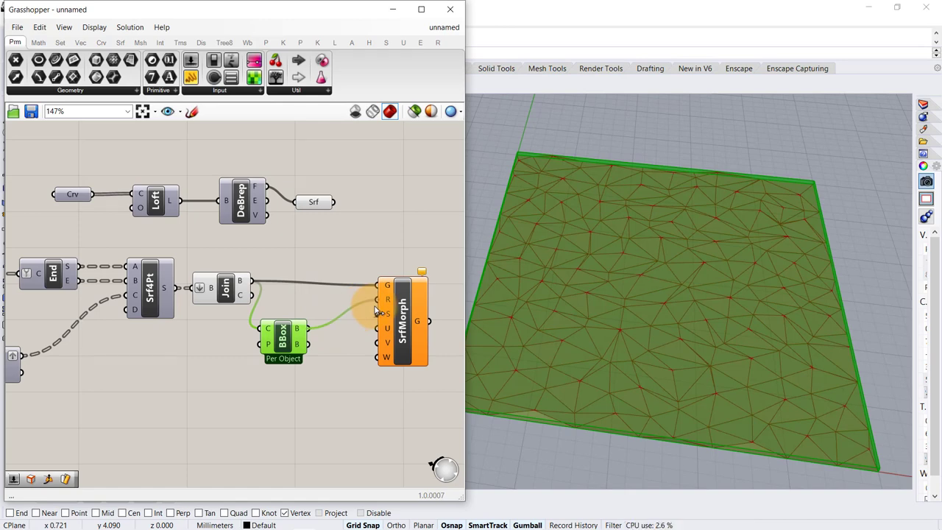
pyautogui.moveTo(375, 310); pyautogui.dragTo(378, 300)
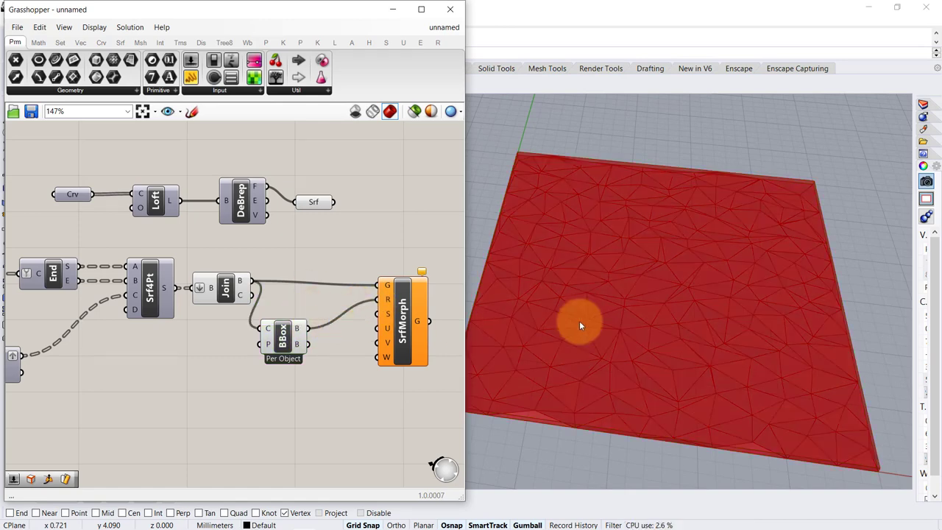
# Connect the barrel's Surface parameter to the Surface Morph S input and space out the Surface Morph and Bounding Box components.
pyautogui.scroll(-10, 705, 340)
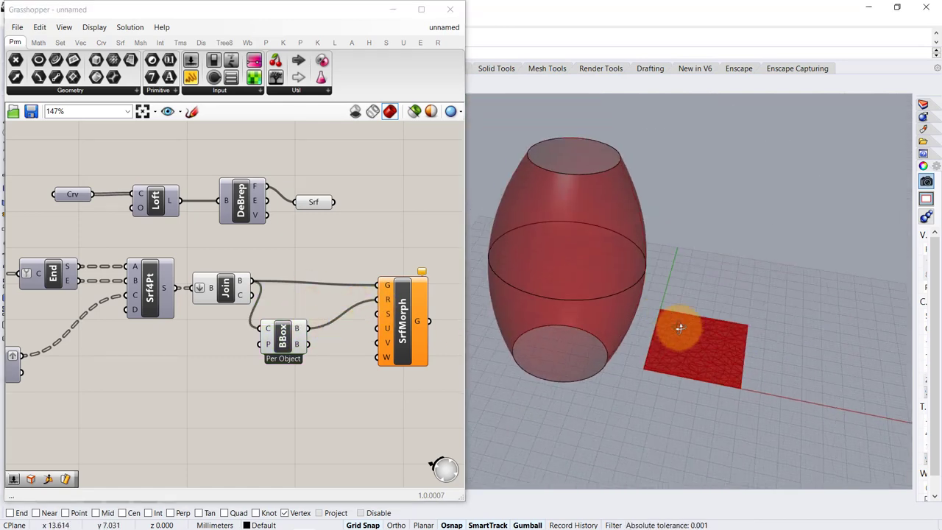
pyautogui.moveTo(680, 329); pyautogui.dragTo(580, 315, button='right')
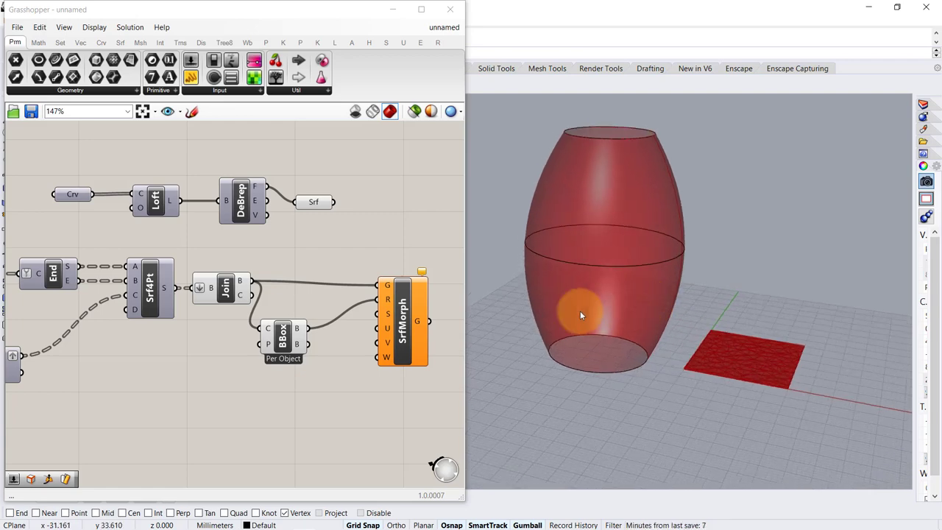
pyautogui.moveTo(295, 357); pyautogui.dragTo(284, 336, button='right')
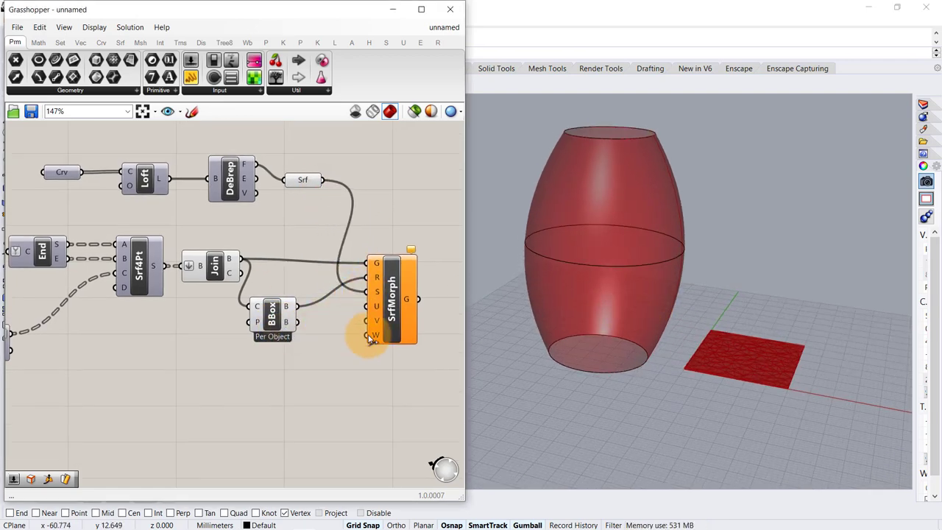
pyautogui.moveTo(402, 322); pyautogui.dragTo(428, 329)
pyautogui.click(337, 348)
pyautogui.moveTo(278, 301); pyautogui.dragTo(299, 291)
pyautogui.click(279, 353)
# Add a number slider set to 1 and connect it to the Surface Morph U and V inputs.
pyautogui.doubleClick(260, 358)
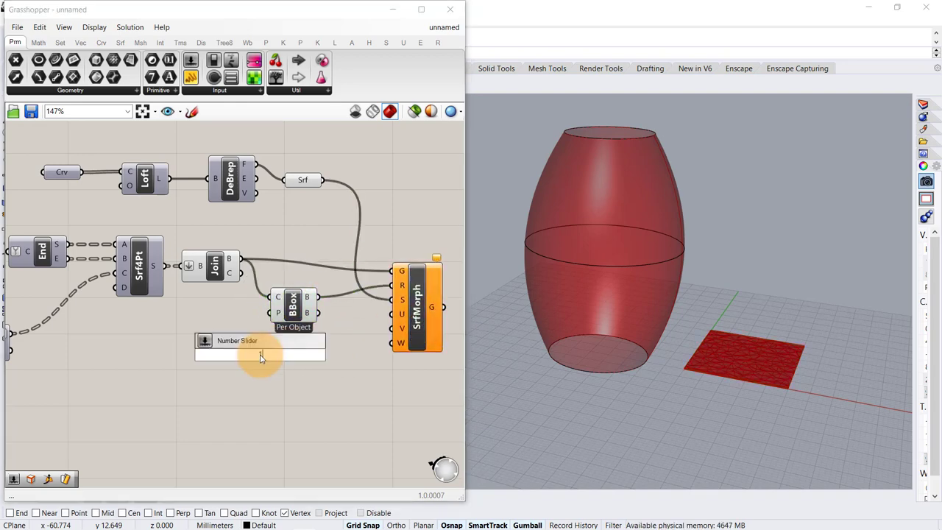
pyautogui.write('Number Slider')
pyautogui.press('Return')
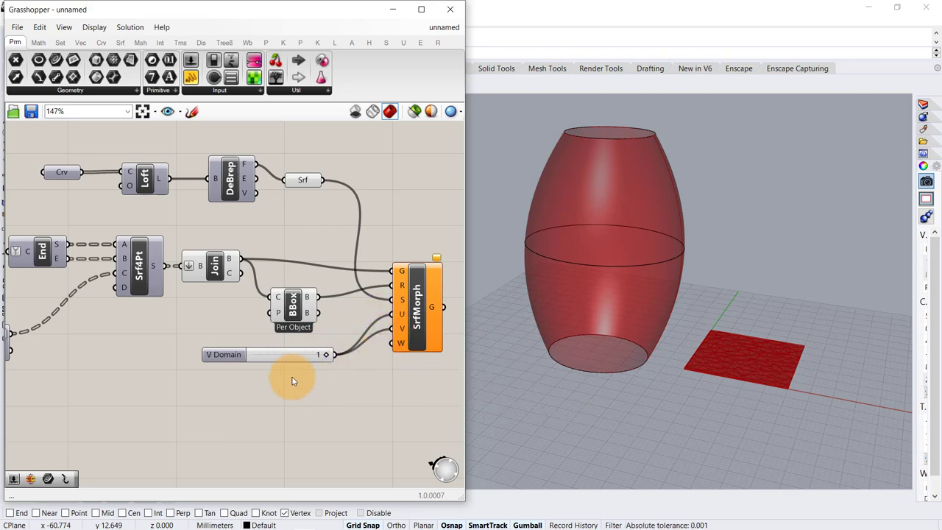
# Add a number slider set to 0.25 and connect it to the Surface Morph W input.
pyautogui.doubleClick(288, 396)
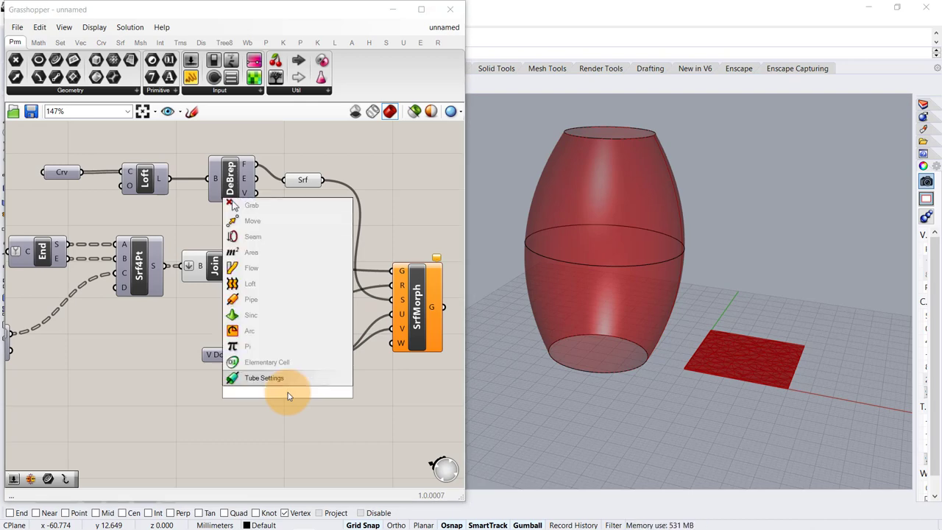
pyautogui.write('0.25')
pyautogui.press('Return')
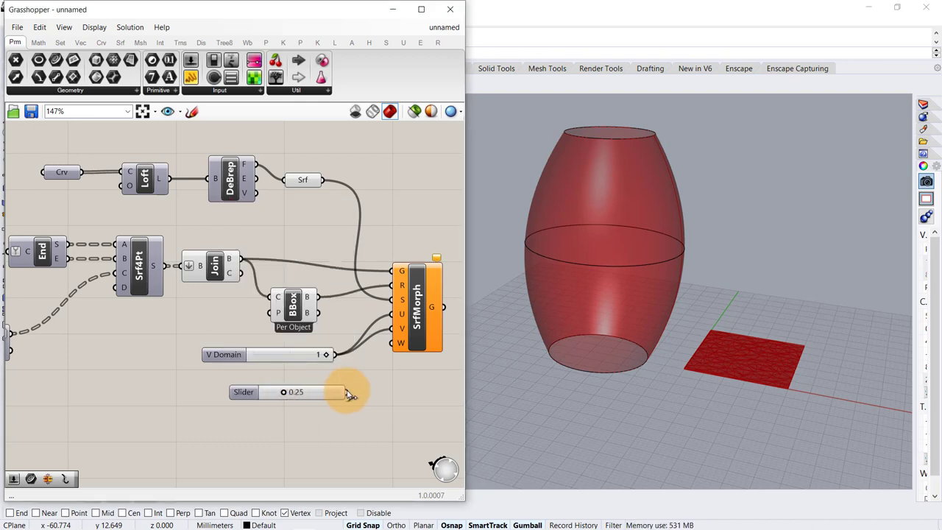
pyautogui.moveTo(391, 368); pyautogui.dragTo(388, 374)
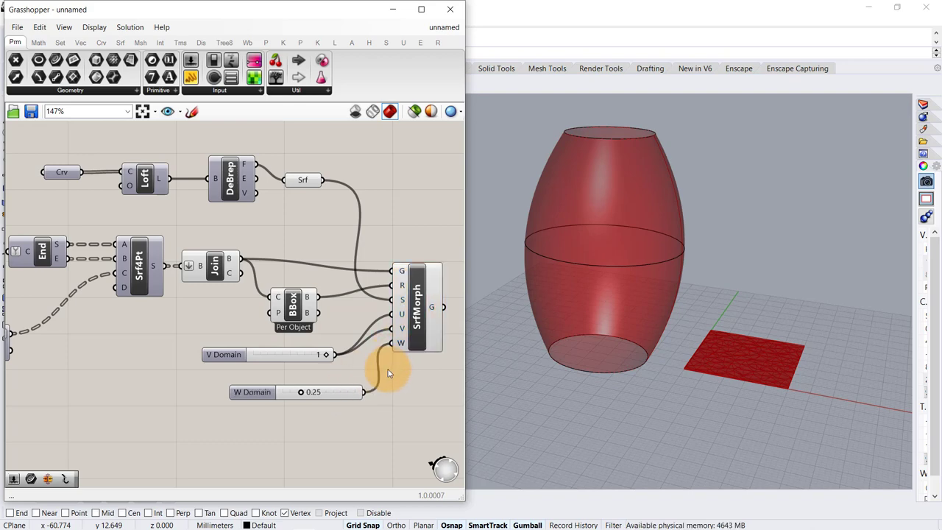
# Reparameterize the S input of the Surface Morph component.
pyautogui.rightClick(397, 300)
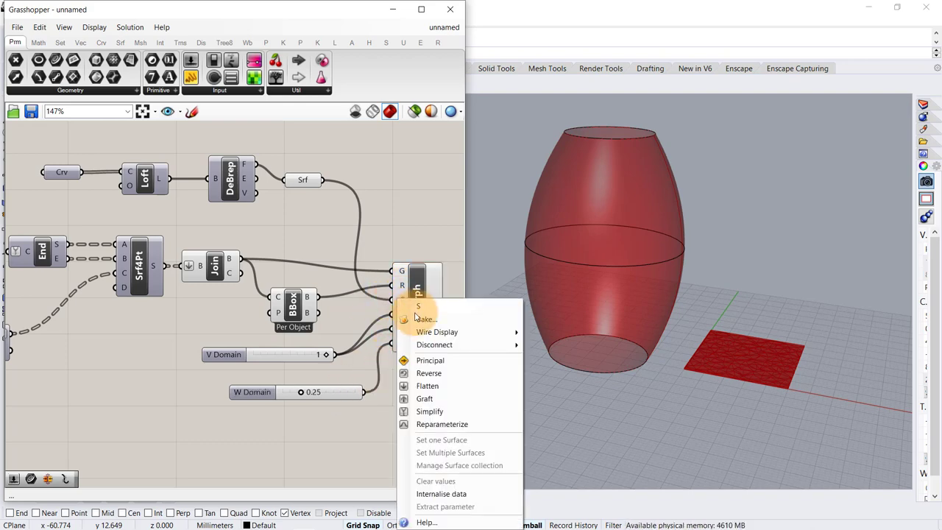
pyautogui.click(398, 420)
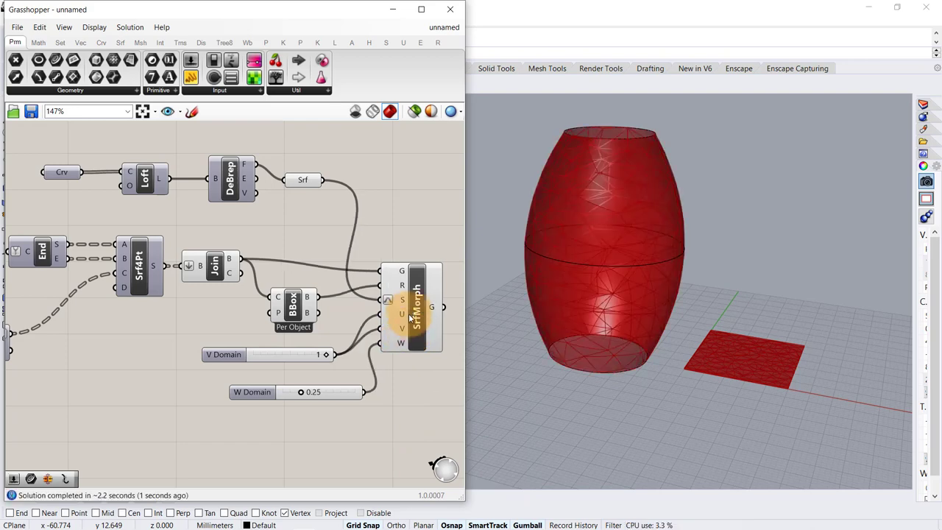
pyautogui.scroll(-2, 404, 253)
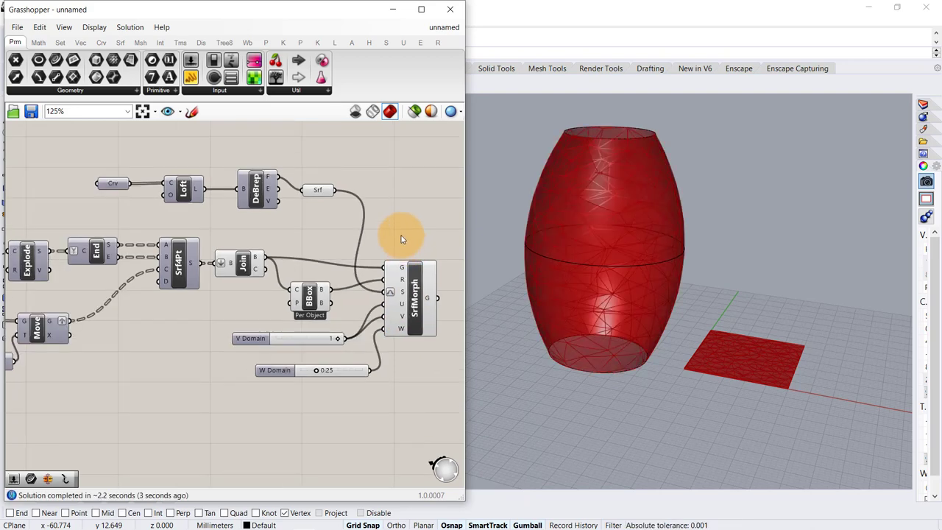
# Add a Brep Join component after Surface Morph and connect the morphed geometry output to its B input.
pyautogui.scroll(4, 398, 251)
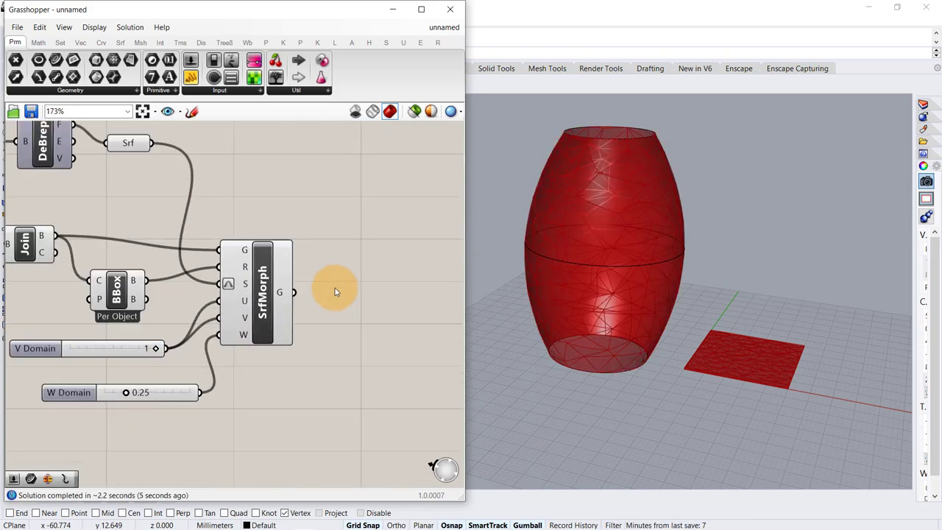
pyautogui.doubleClick(335, 288)
pyautogui.write('joi')
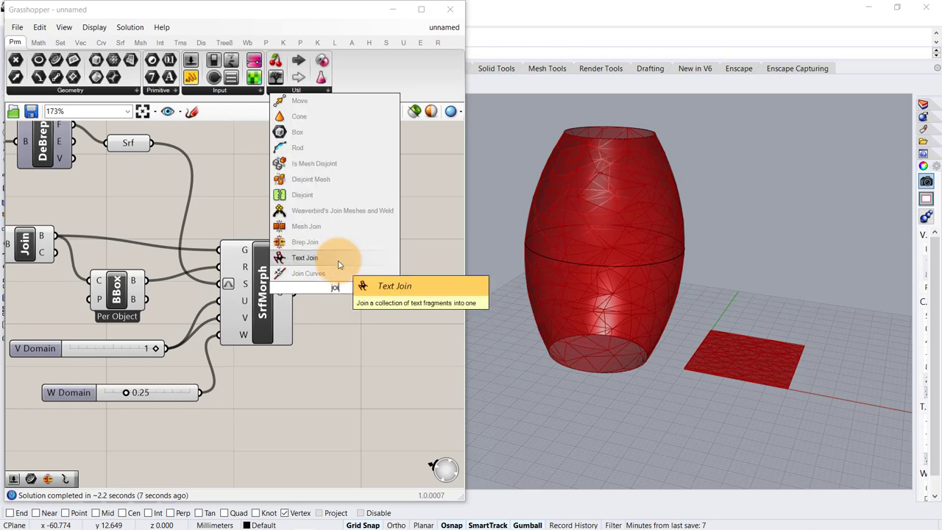
pyautogui.click(335, 242)
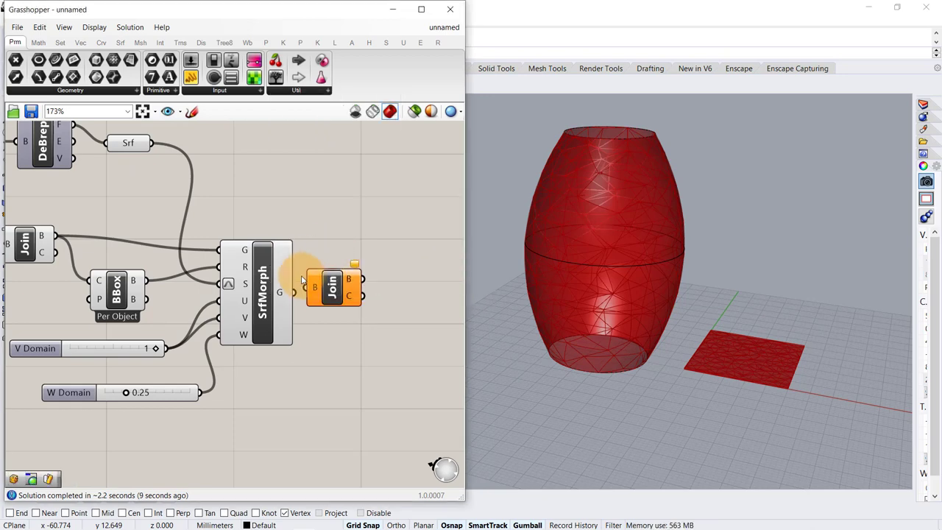
pyautogui.moveTo(321, 297); pyautogui.dragTo(341, 303)
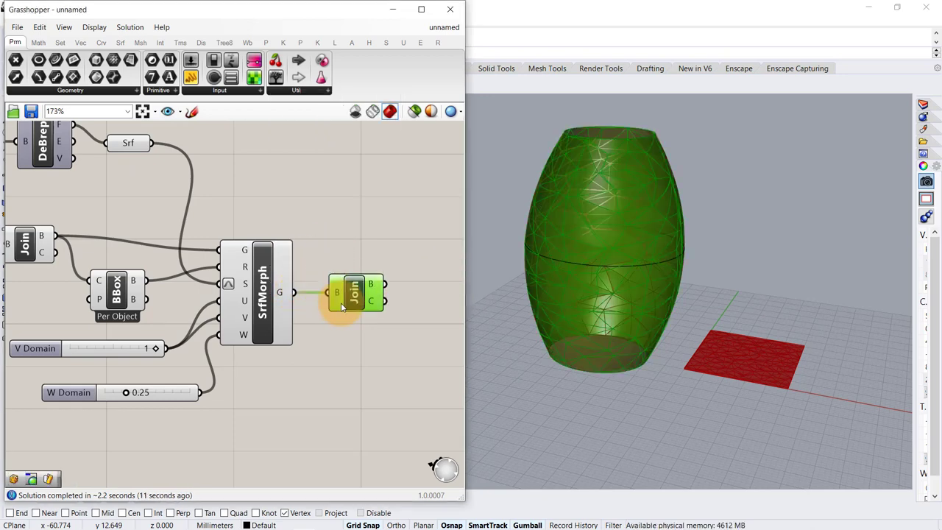
pyautogui.click(394, 306)
pyautogui.moveTo(395, 306); pyautogui.dragTo(353, 305, button='right')
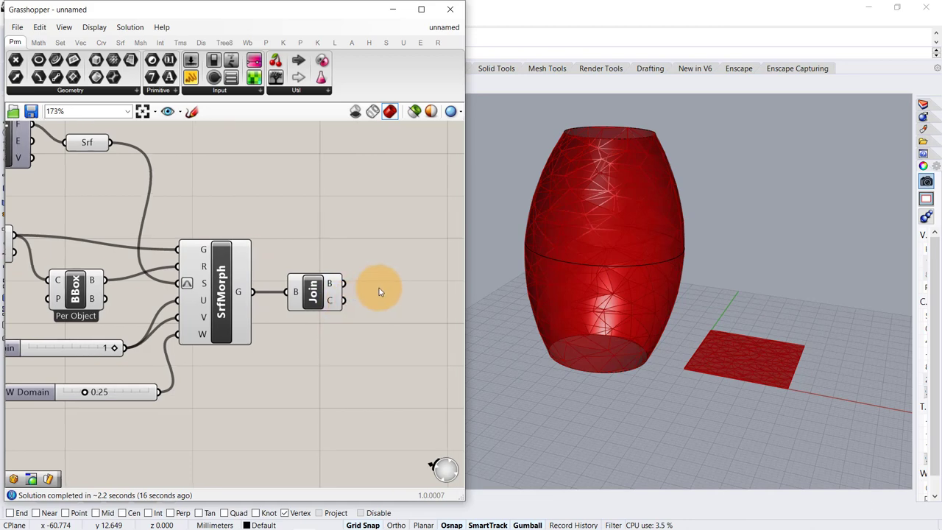
# Add a Custom Preview component and connect the Brep Join B output to its G input.
pyautogui.doubleClick(379, 287)
pyautogui.write('cu')
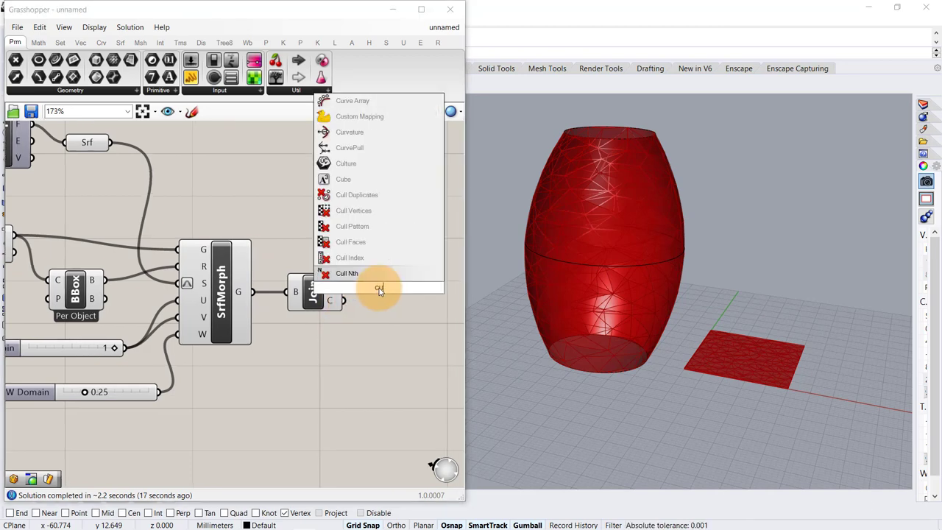
pyautogui.write('s')
pyautogui.click(374, 238)
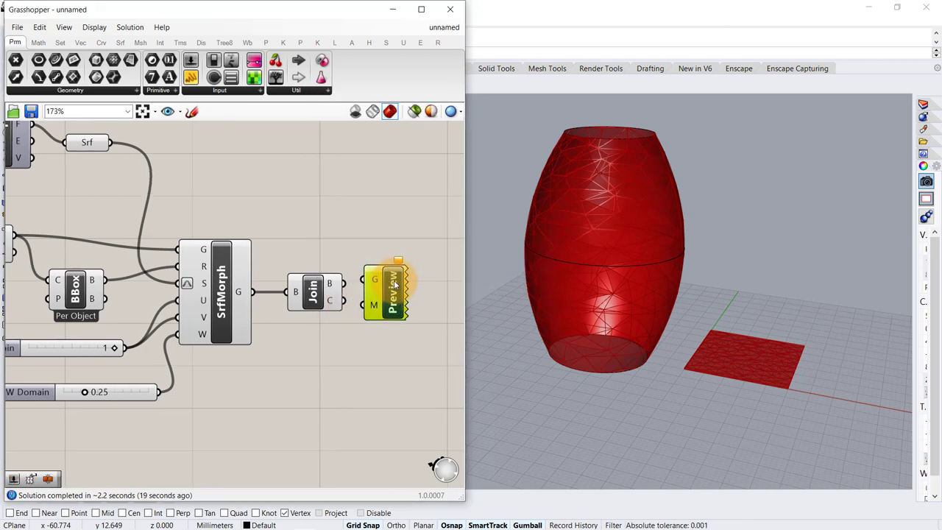
pyautogui.moveTo(344, 285); pyautogui.dragTo(375, 282)
pyautogui.click(347, 246)
# Turn off the preview of the upstream components so only the Custom Preview displays the faceted barrel.
pyautogui.scroll(-4, 335, 220)
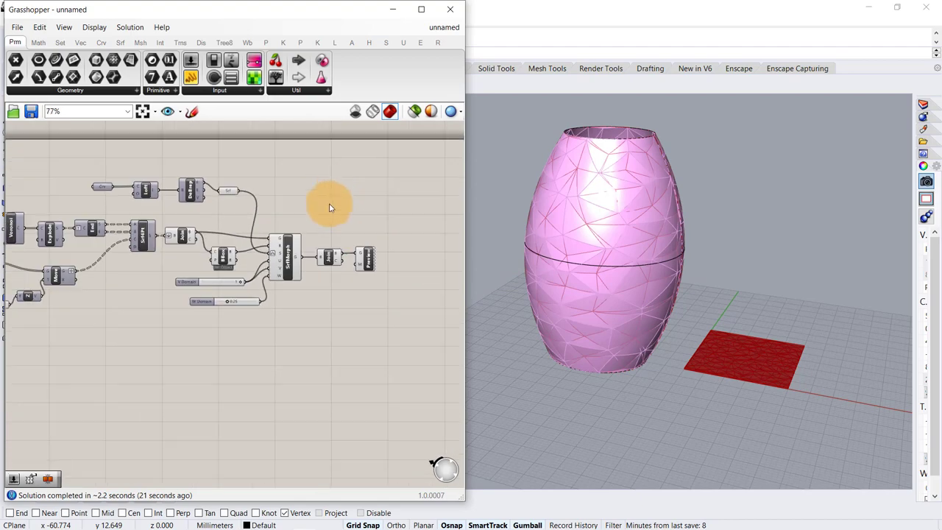
pyautogui.moveTo(214, 316); pyautogui.dragTo(127, 374)
pyautogui.scroll(-1, 229, 339)
pyautogui.middleClick(227, 336)
pyautogui.click(264, 305)
pyautogui.click(274, 318)
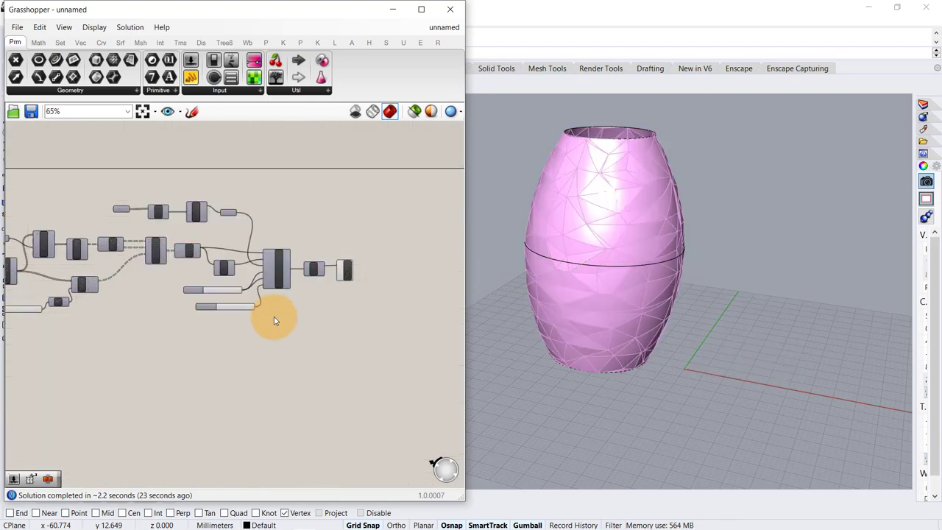
pyautogui.scroll(2, 530, 242)
pyautogui.moveTo(529, 243); pyautogui.dragTo(646, 279, button='right')
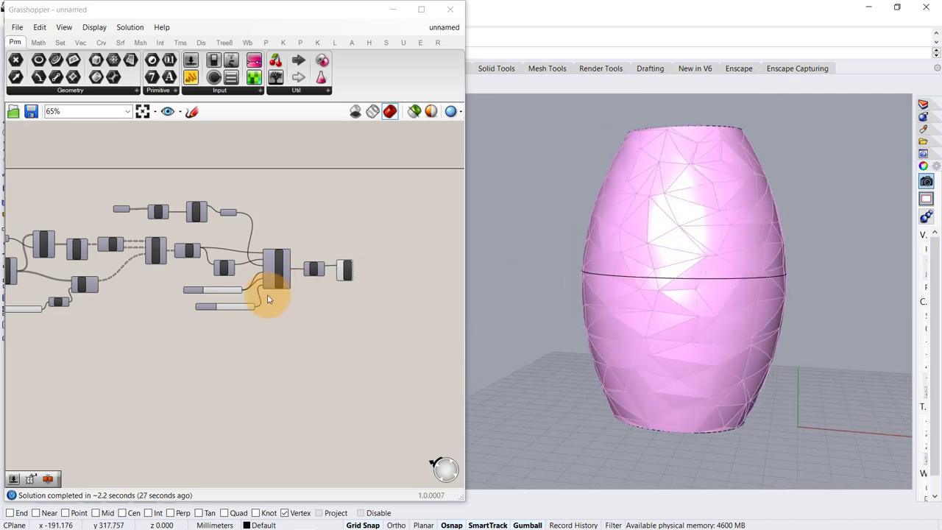
# Set the W Domain slider to 0.45 and inspect the facet depth on the barrel.
pyautogui.scroll(3, 235, 283)
pyautogui.scroll(4, 228, 278)
pyautogui.doubleClick(227, 349)
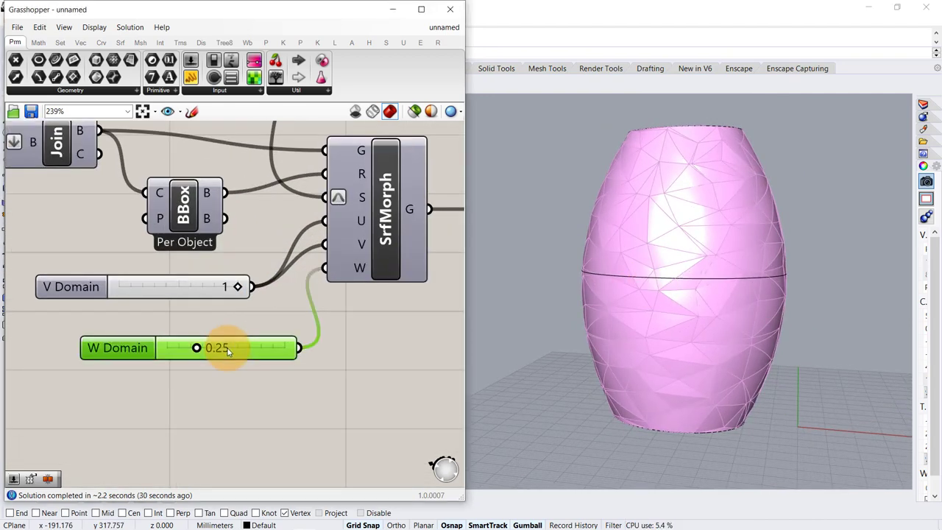
pyautogui.write('.45')
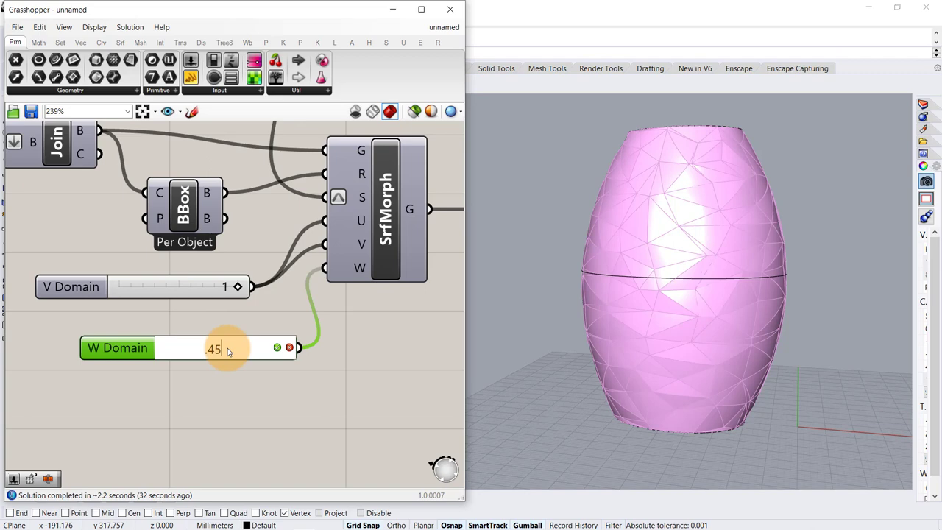
pyautogui.press('Return')
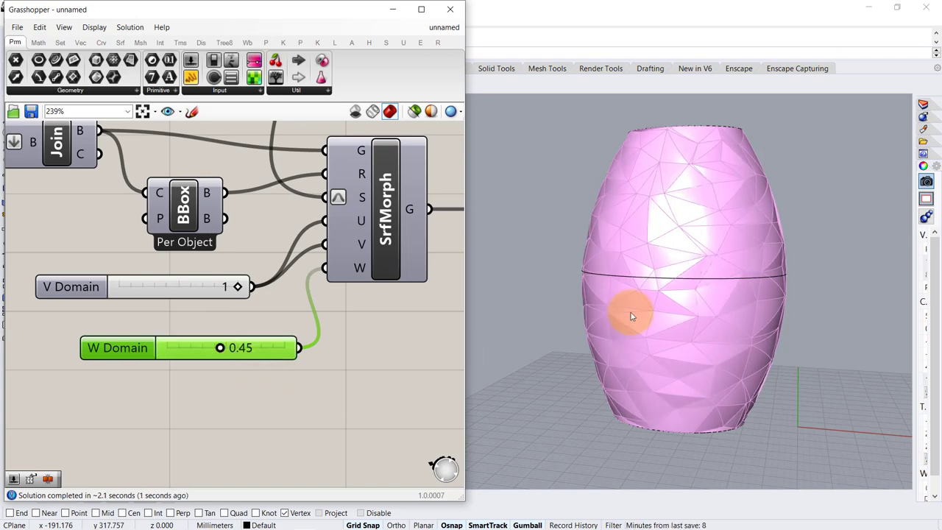
pyautogui.scroll(5, 698, 307)
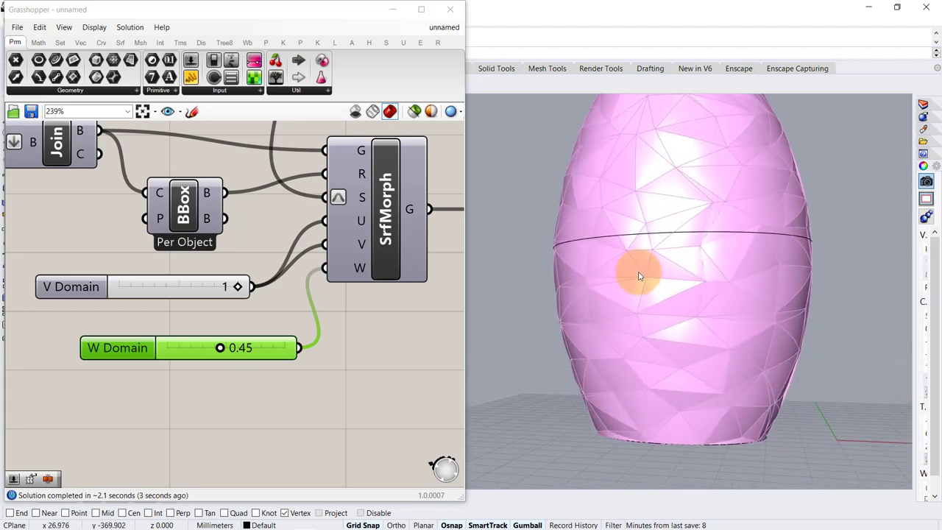
pyautogui.moveTo(640, 276); pyautogui.dragTo(637, 305, button='right')
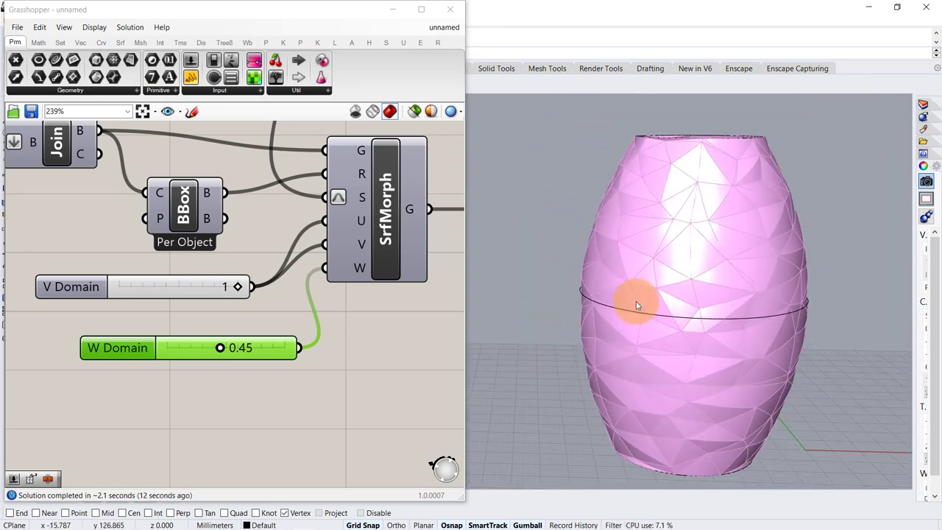
# Set the W Domain slider to 0.70 and inspect the facets on the barrel.
pyautogui.doubleClick(248, 355)
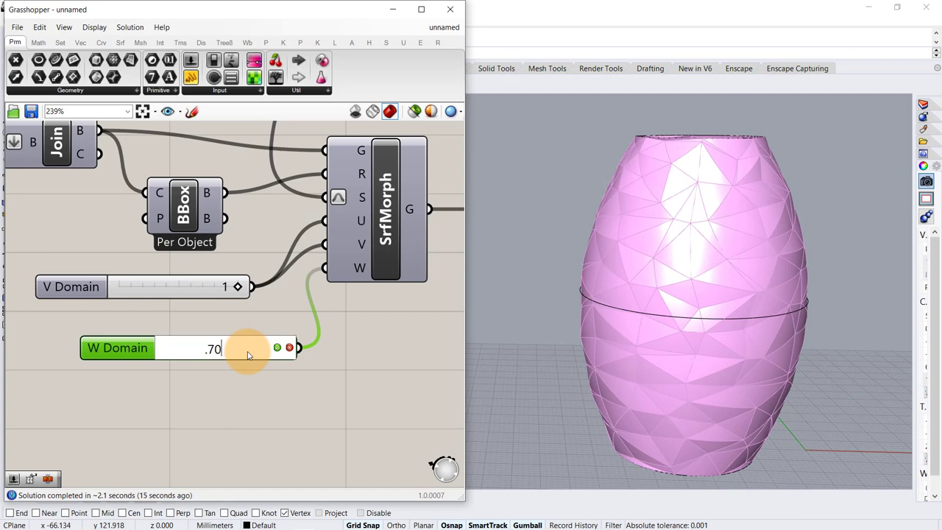
pyautogui.write('.70')
pyautogui.press('Return')
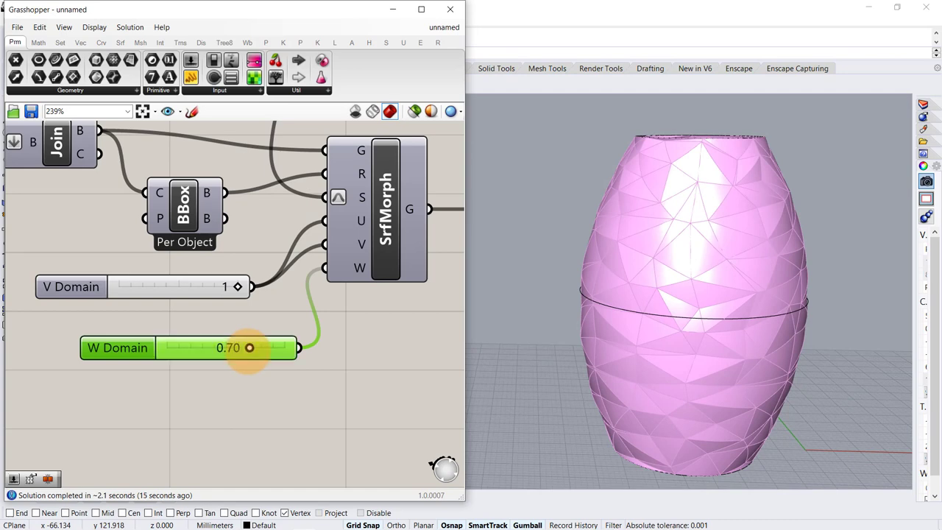
pyautogui.click(253, 400)
pyautogui.moveTo(644, 309); pyautogui.dragTo(622, 337, button='right')
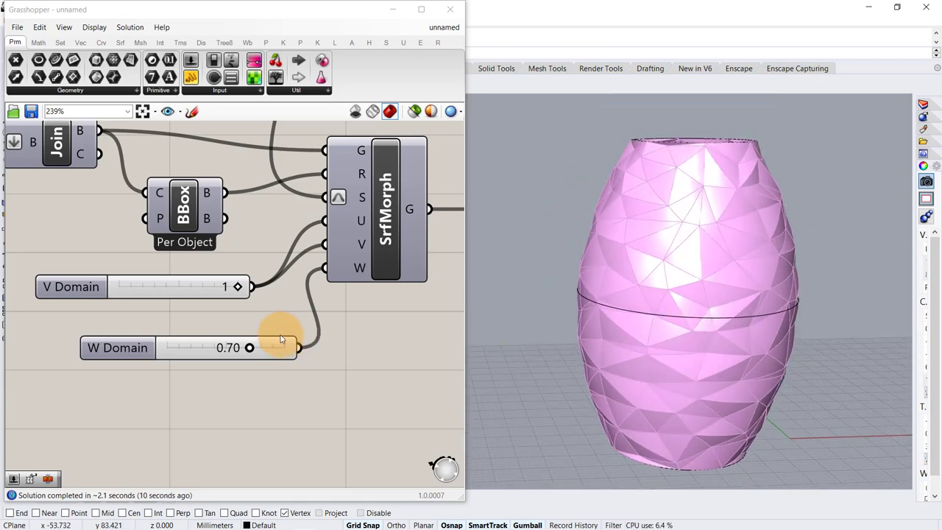
# Bake the final Brep Join result to the Default layer with grouping enabled.
pyautogui.scroll(-2, 306, 296)
pyautogui.scroll(-1, 308, 293)
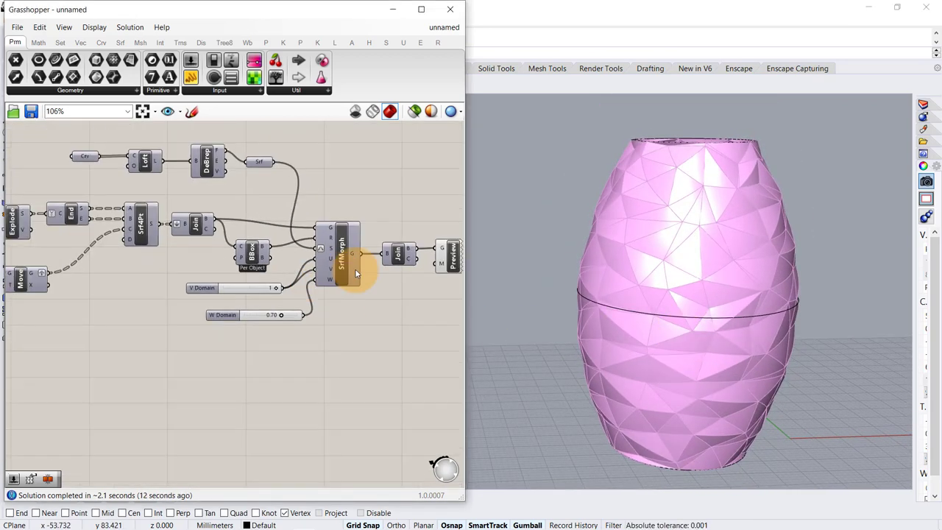
pyautogui.moveTo(358, 267); pyautogui.dragTo(301, 301, button='right')
pyautogui.rightClick(302, 301)
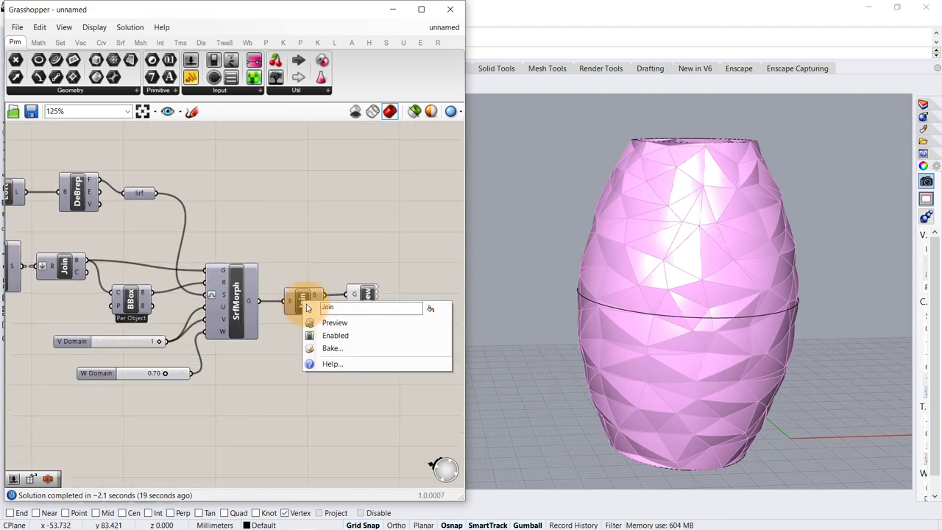
pyautogui.click(320, 348)
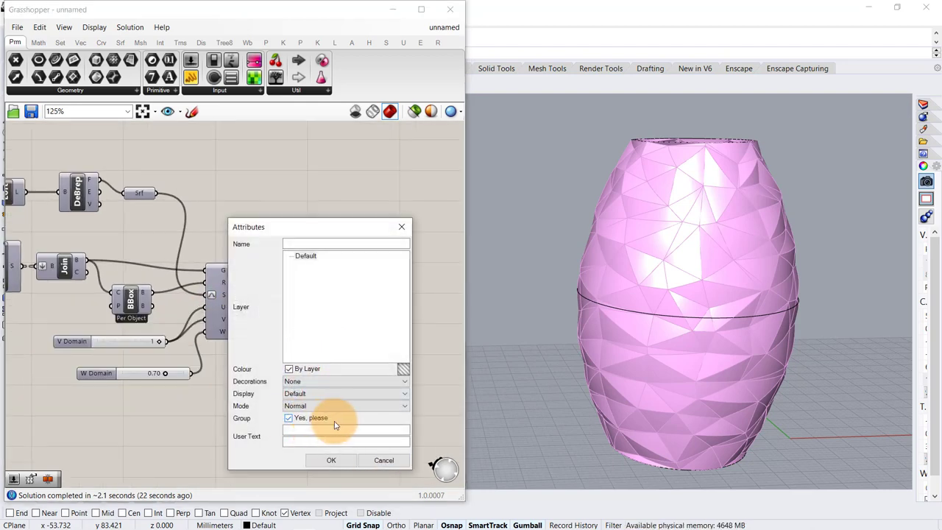
pyautogui.click(342, 464)
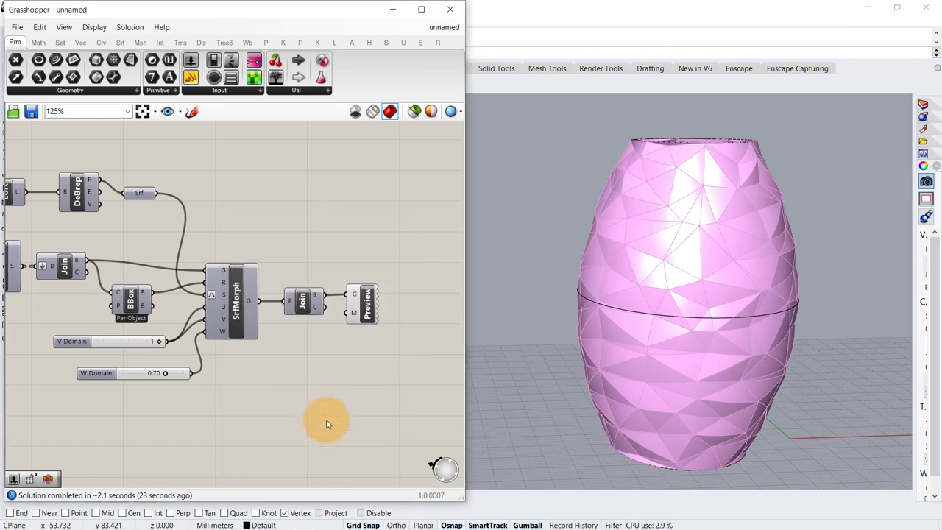
# Minimize Grasshopper and set Rhino's Perspective viewport to the Rendered display mode.
pyautogui.click(392, 10)
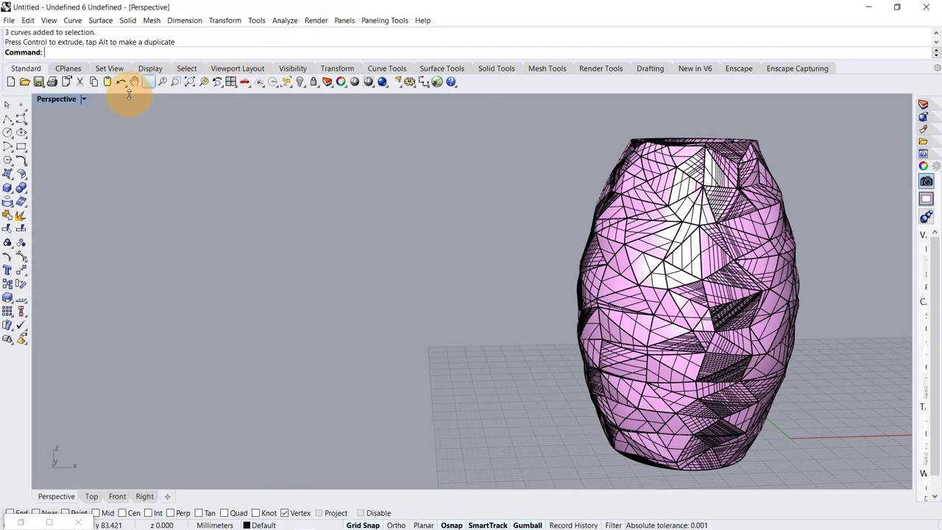
pyautogui.click(85, 101)
pyautogui.click(95, 152)
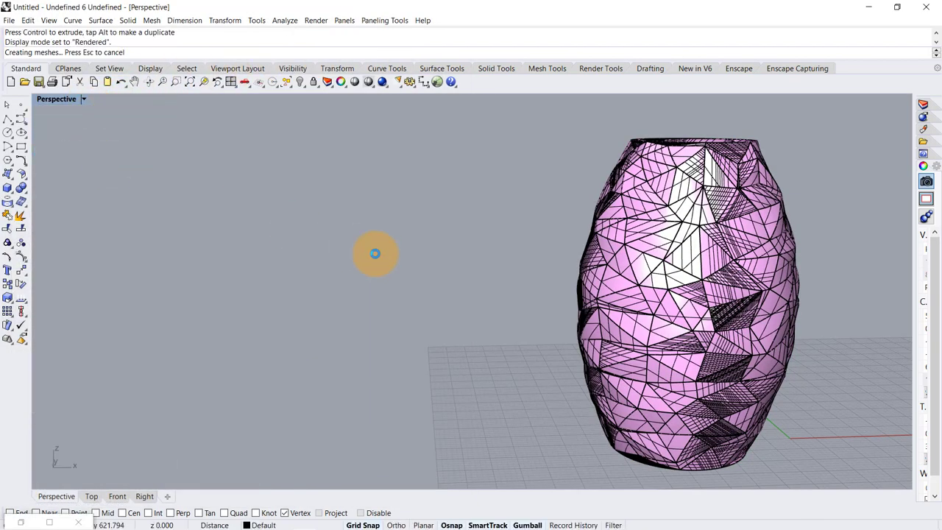
# Move the baked faceted barrel along the X axis clear of the previewed one, deselect it and inspect its rendered facets.
pyautogui.click(580, 260)
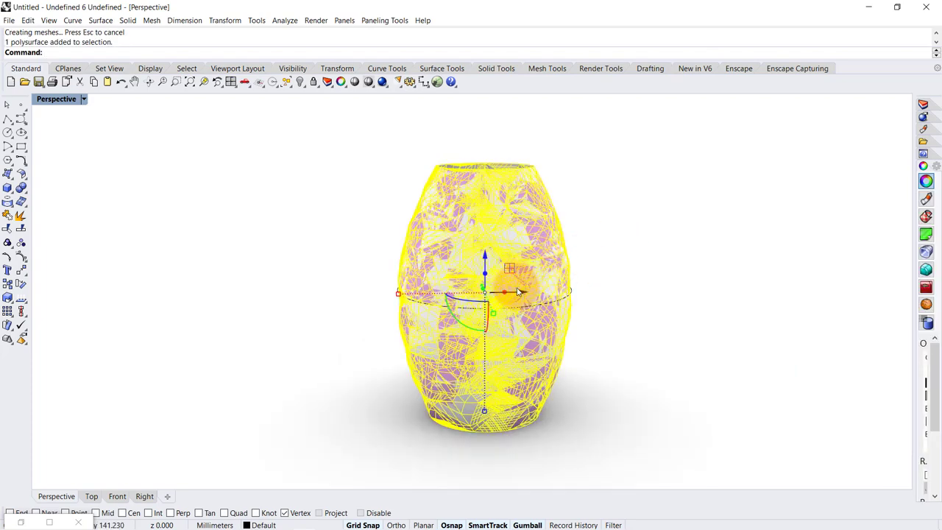
pyautogui.moveTo(581, 260); pyautogui.dragTo(750, 319)
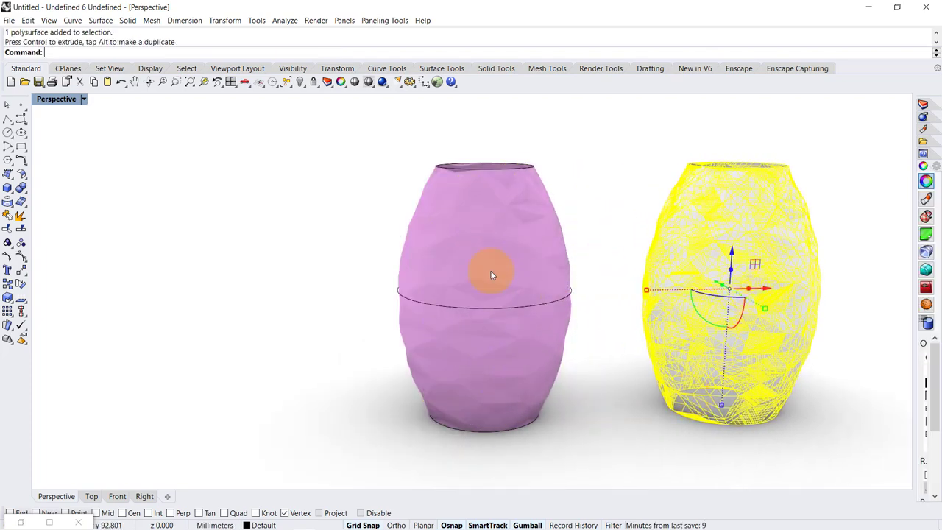
pyautogui.scroll(-3, 490, 273)
pyautogui.scroll(6, 693, 274)
pyautogui.press('Escape')
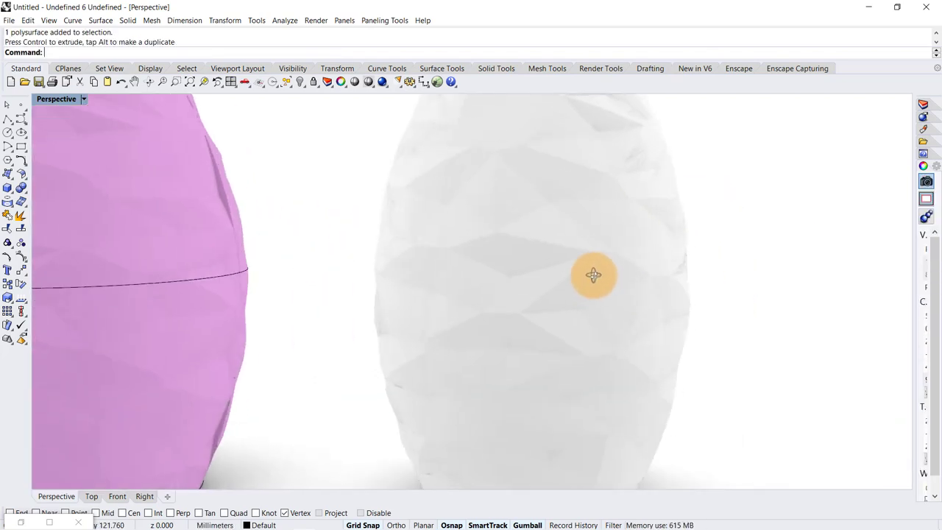
pyautogui.moveTo(569, 268); pyautogui.dragTo(442, 262, button='right')
pyautogui.click(449, 259)
pyautogui.press('Escape')
pyautogui.moveTo(542, 214); pyautogui.dragTo(424, 335, button='right')
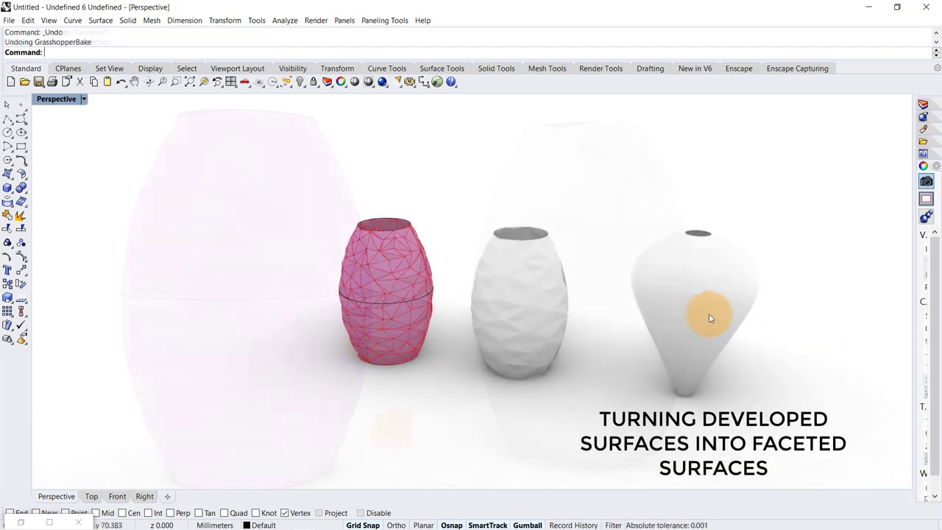
# Return to Grasshopper, add a new Surface parameter and assign the smooth tapered vase surface to it.
pyautogui.click(637, 306)
pyautogui.click(560, 371)
pyautogui.moveTo(561, 372); pyautogui.dragTo(596, 356, button='right')
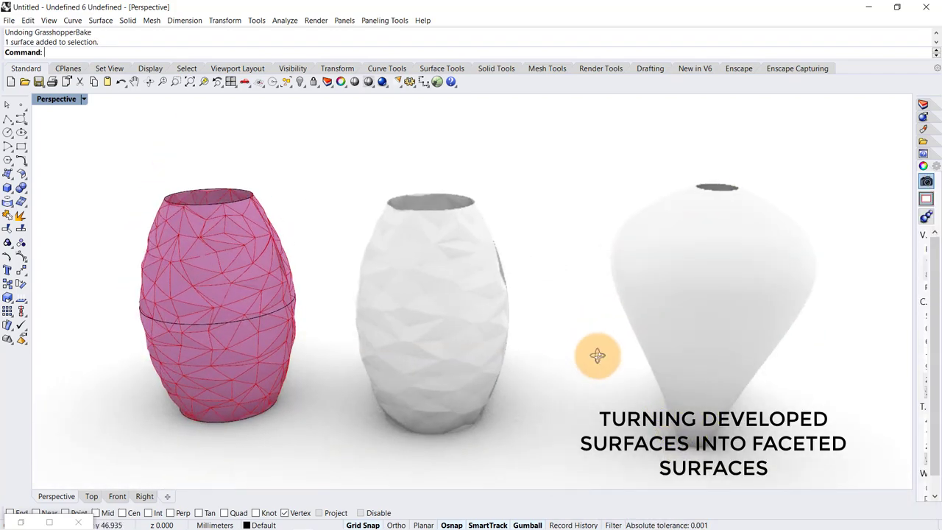
pyautogui.click(28, 523)
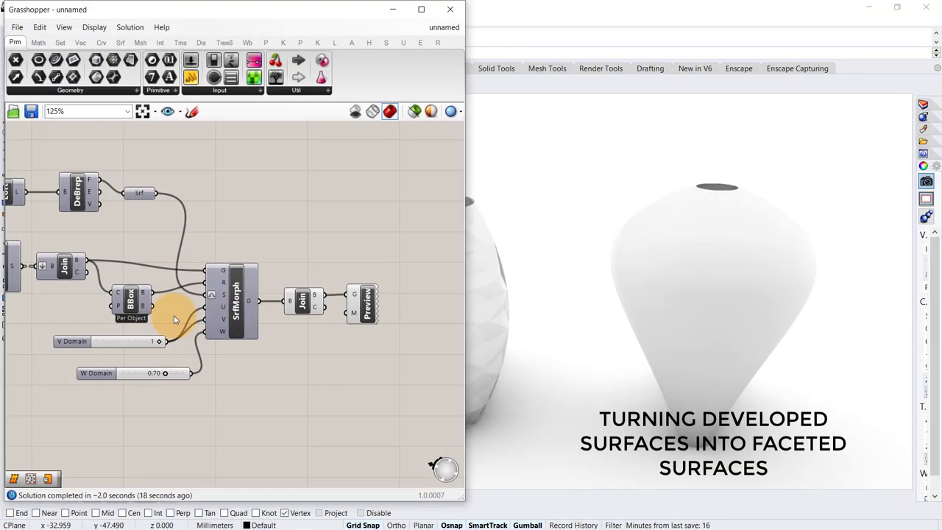
pyautogui.doubleClick(270, 192)
pyautogui.write('Srf')
pyautogui.click(239, 163)
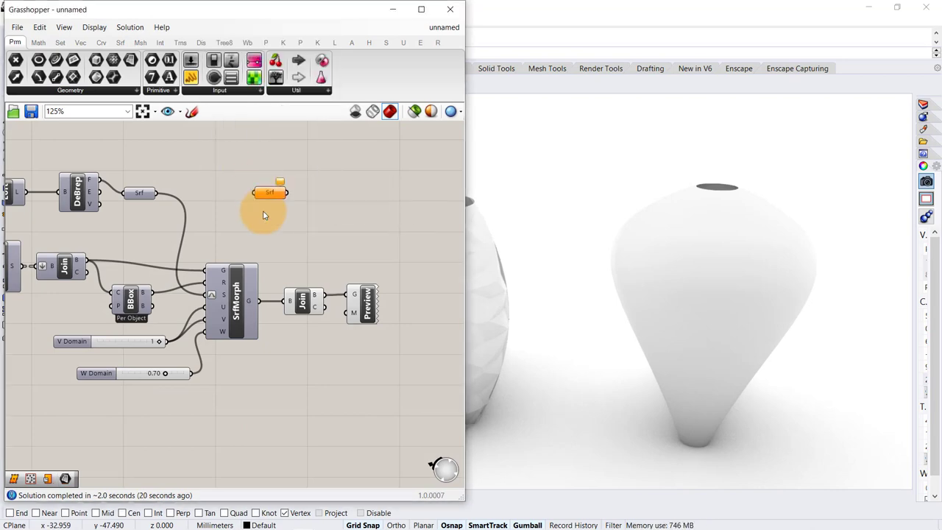
pyautogui.rightClick(276, 195)
pyautogui.click(309, 349)
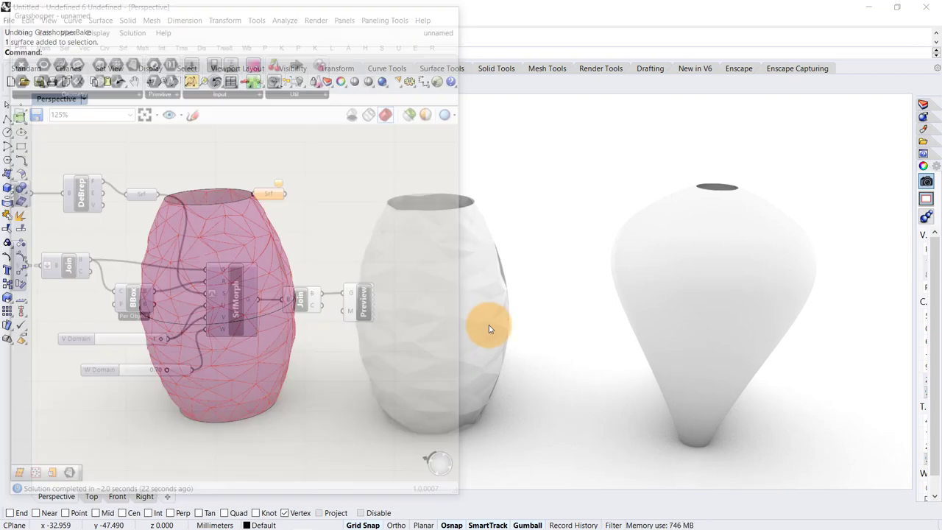
pyautogui.click(650, 288)
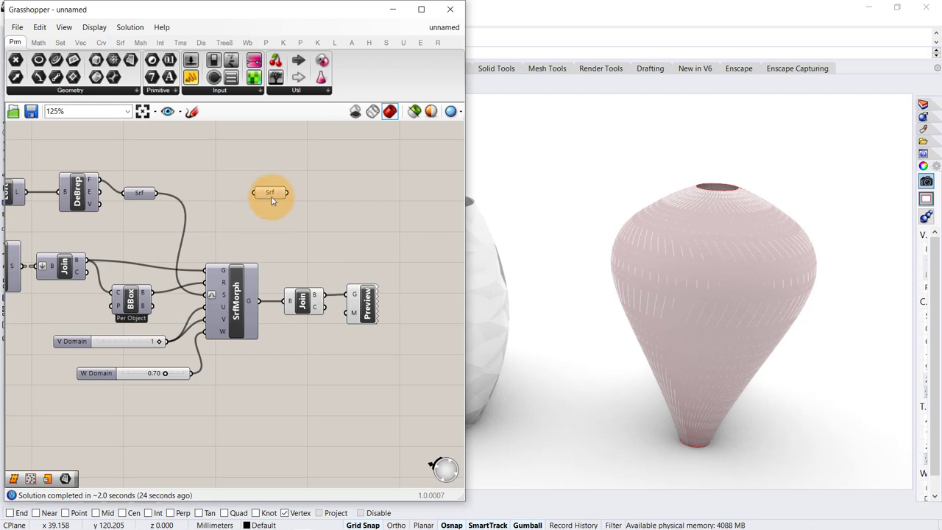
# Replace the barrel with the vase's Surface parameter as the Surface Morph S input, shifting the morph, join and preview components aside.
pyautogui.moveTo(383, 254); pyautogui.dragTo(285, 309)
pyautogui.click(261, 232)
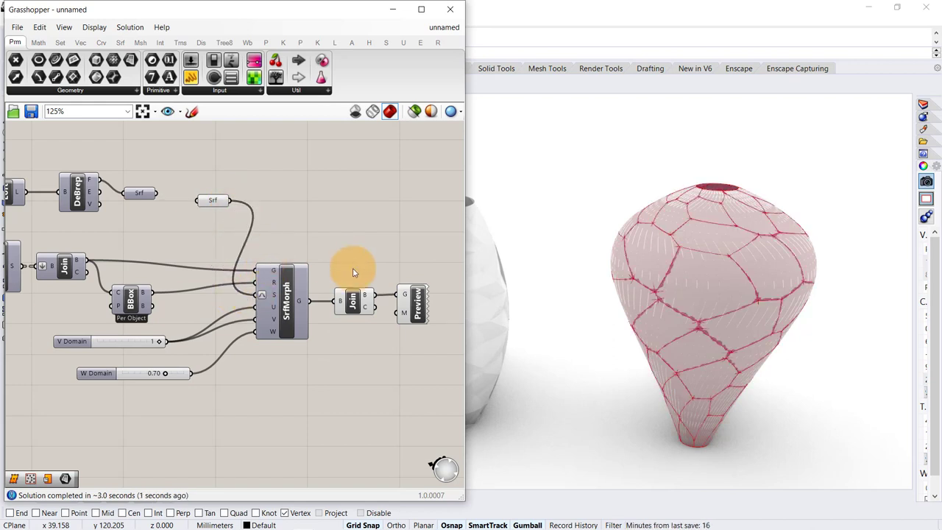
# Bake the joined vase morph with the default attributes and delete the Custom Preview component.
pyautogui.rightClick(363, 305)
pyautogui.click(362, 336)
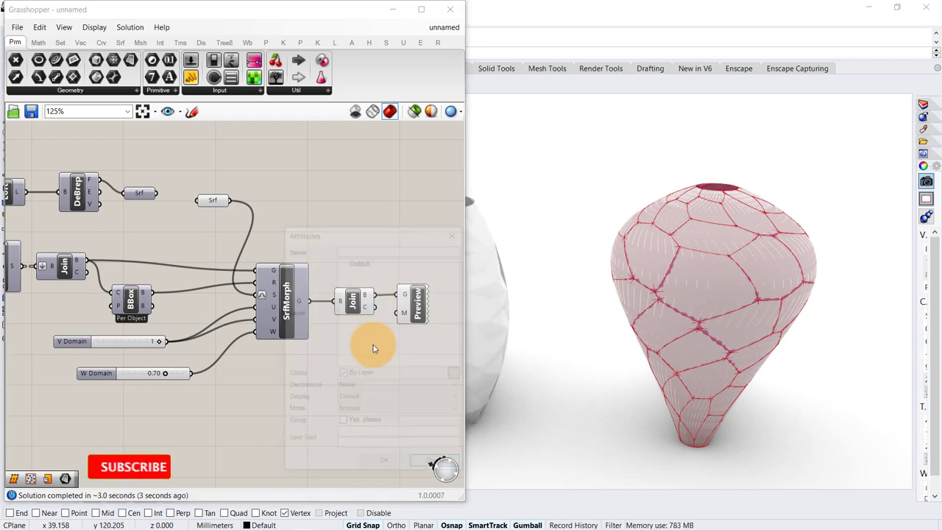
pyautogui.click(379, 465)
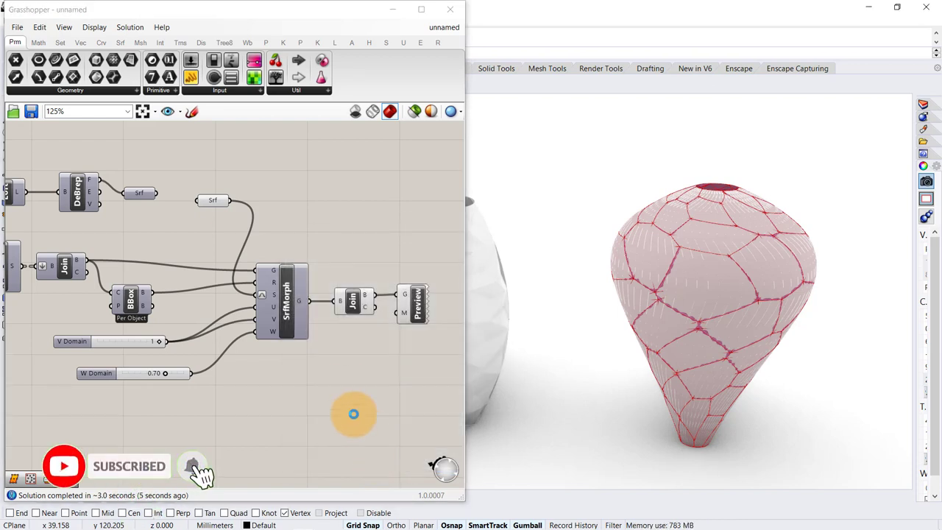
pyautogui.click(415, 301)
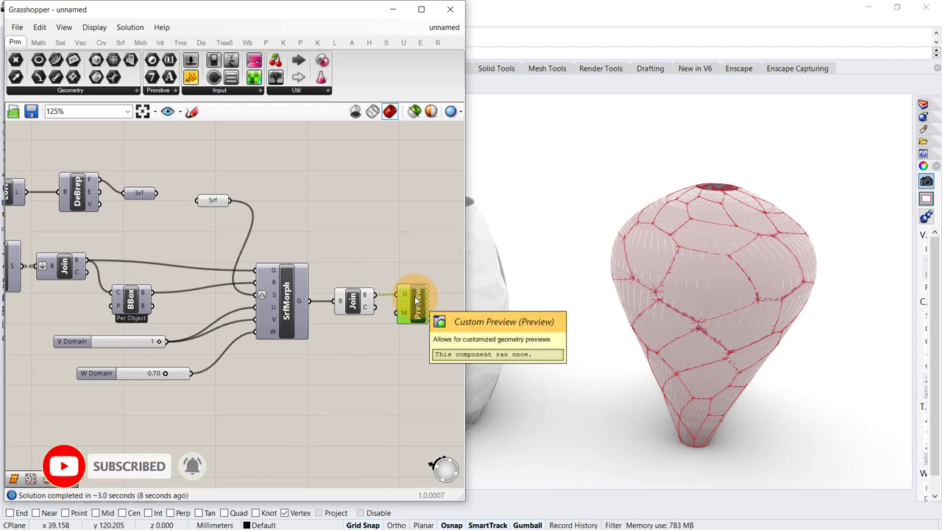
pyautogui.press('Delete')
# Select the smooth source vase (Group02) in the Perspective viewport and move it along the X axis clear of the baked faceted vase.
pyautogui.click(735, 301)
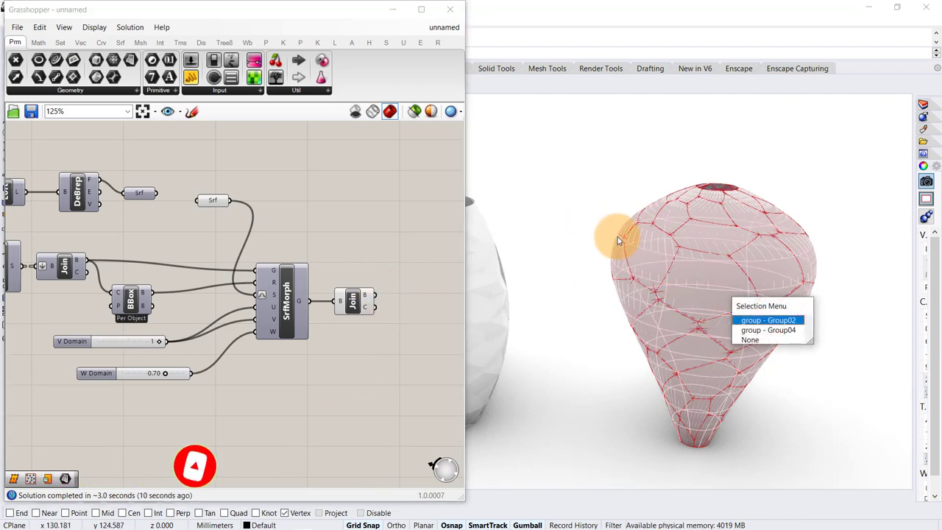
pyautogui.click(754, 320)
pyautogui.scroll(-4, 627, 270)
pyautogui.moveTo(719, 305); pyautogui.dragTo(882, 319)
# Turn off the preview of the vase's Surface parameter, the Surface Morph and the final Join components together.
pyautogui.moveTo(378, 189); pyautogui.dragTo(194, 405)
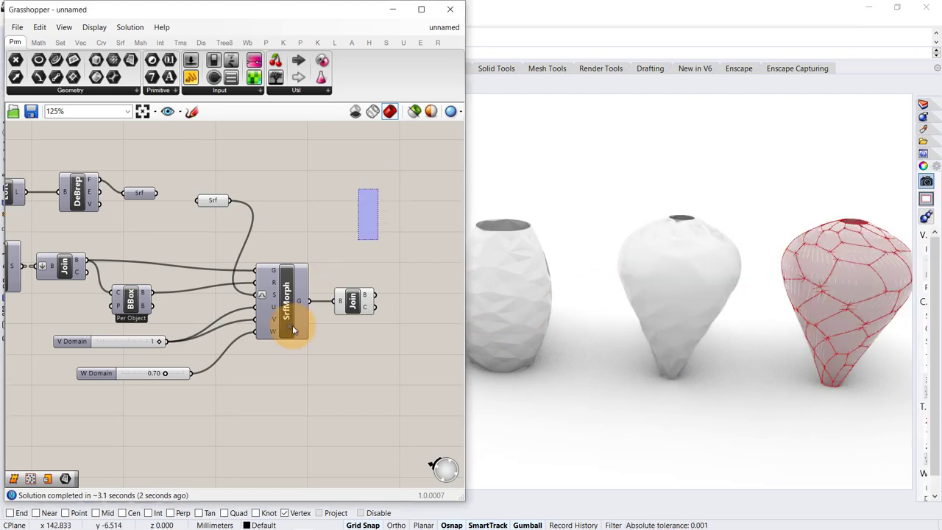
pyautogui.middleClick(265, 374)
pyautogui.click(302, 338)
pyautogui.click(339, 391)
# Inspect the rendered facets of the baked vase, minimize Grasshopper and view it beside the faceted barrel from several angles.
pyautogui.scroll(6, 683, 316)
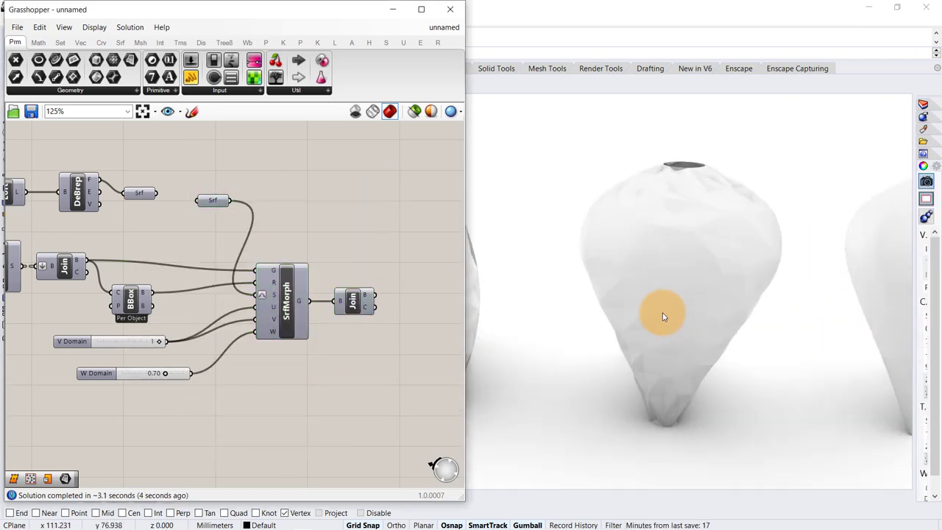
pyautogui.scroll(-3, 684, 288)
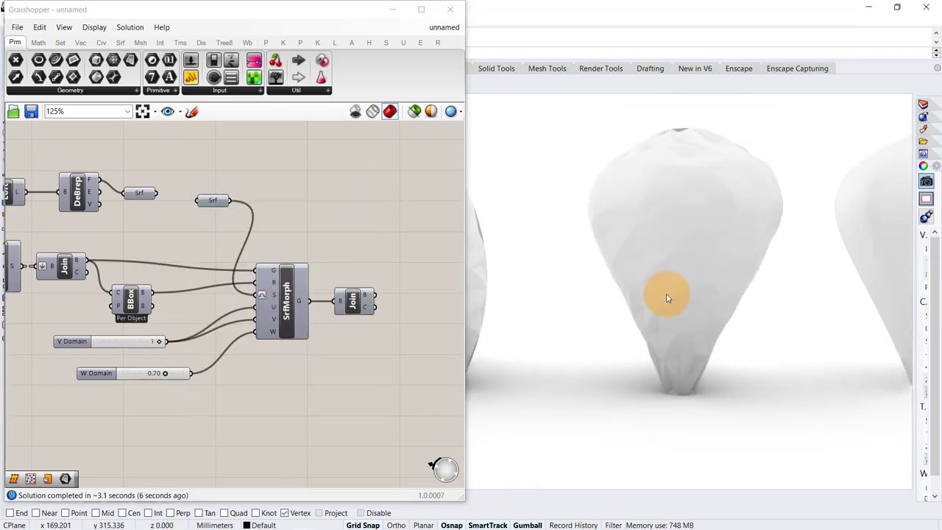
pyautogui.click(394, 10)
pyautogui.moveTo(503, 246); pyautogui.dragTo(496, 246, button='right')
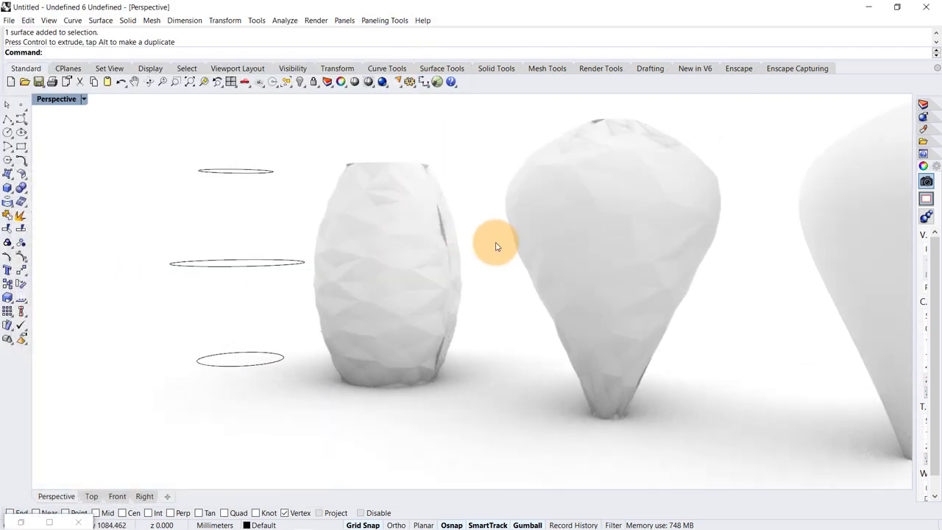
pyautogui.scroll(2, 595, 244)
pyautogui.moveTo(635, 263); pyautogui.dragTo(431, 287, button='right')
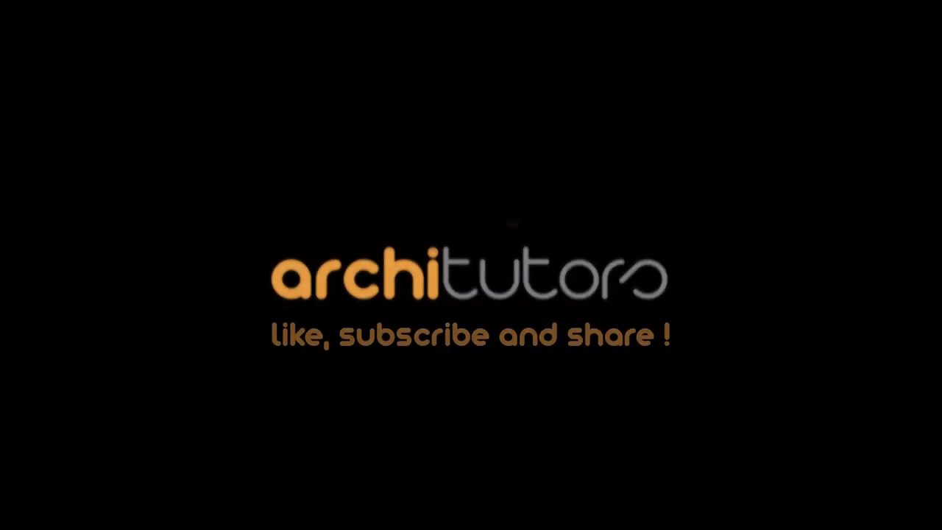